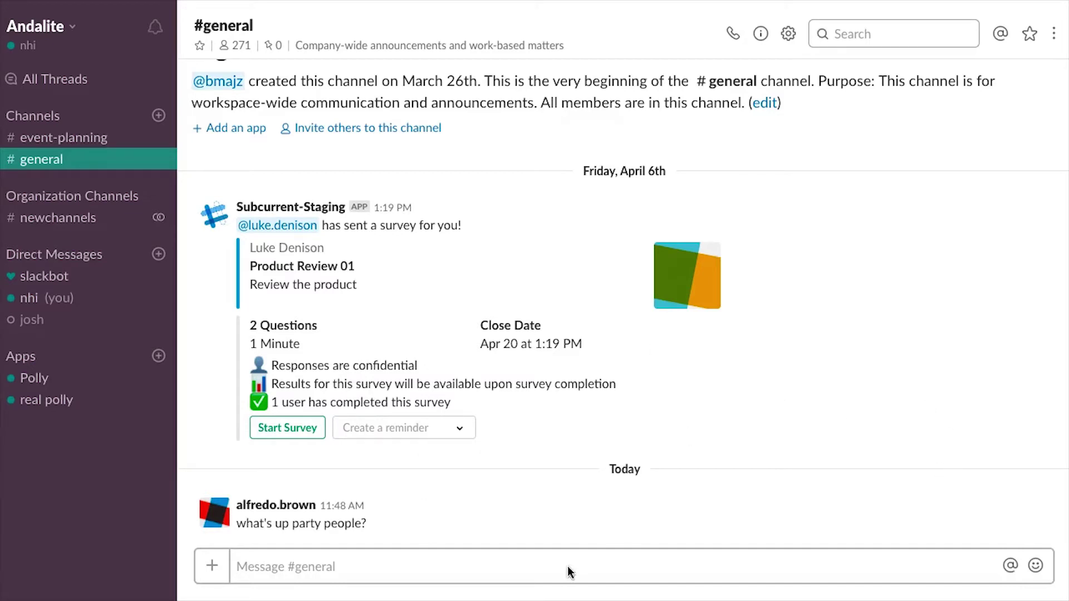
Send the /polly export command from the #general message box
{"action": "left_click", "coordinate": [532, 566]}
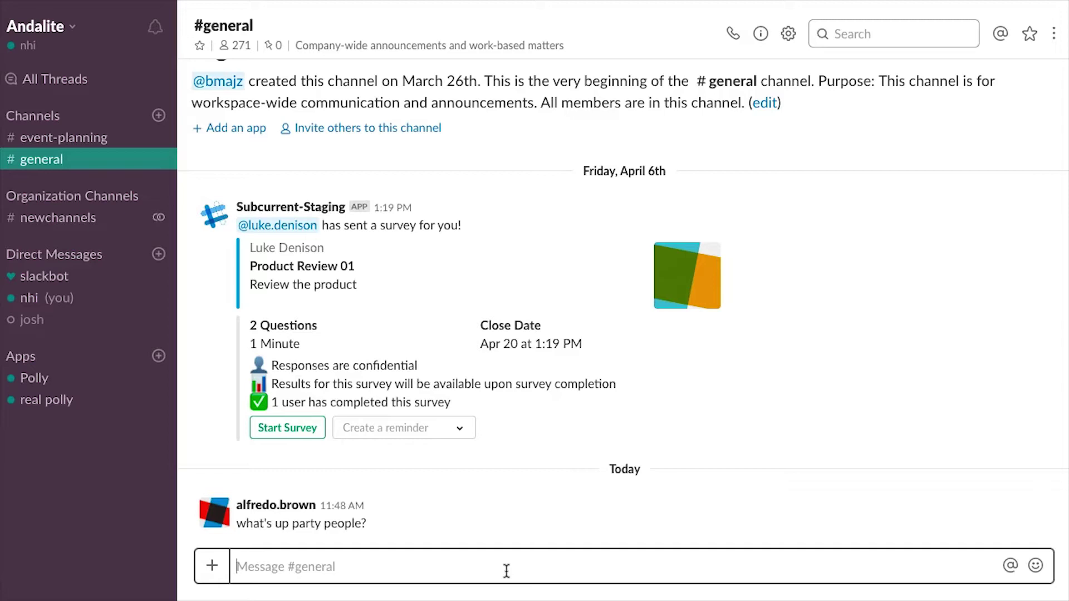
{"action": "type", "text": "/"}
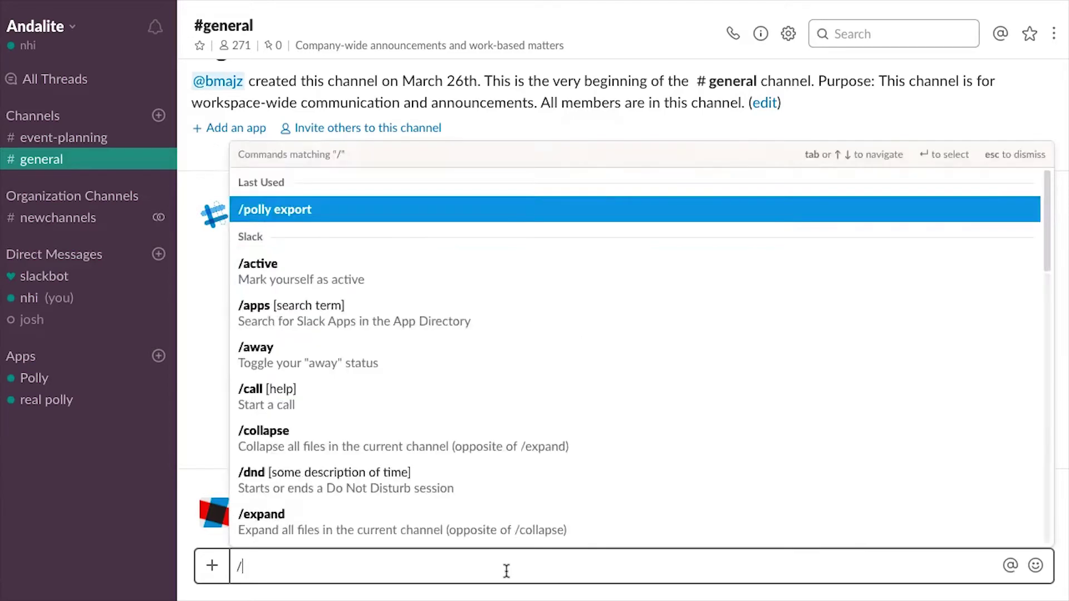
{"action": "type", "text": "polly epport"}
{"action": "key", "text": "Return"}
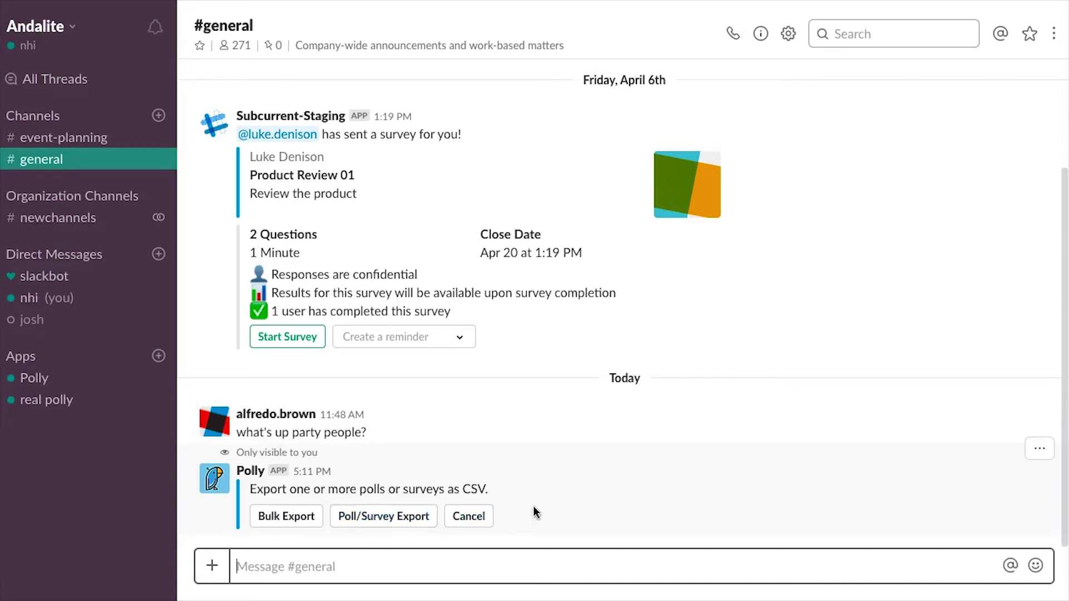
Choose Bulk Export and keep Beginning of Time as the start date
{"action": "left_click", "coordinate": [281, 516]}
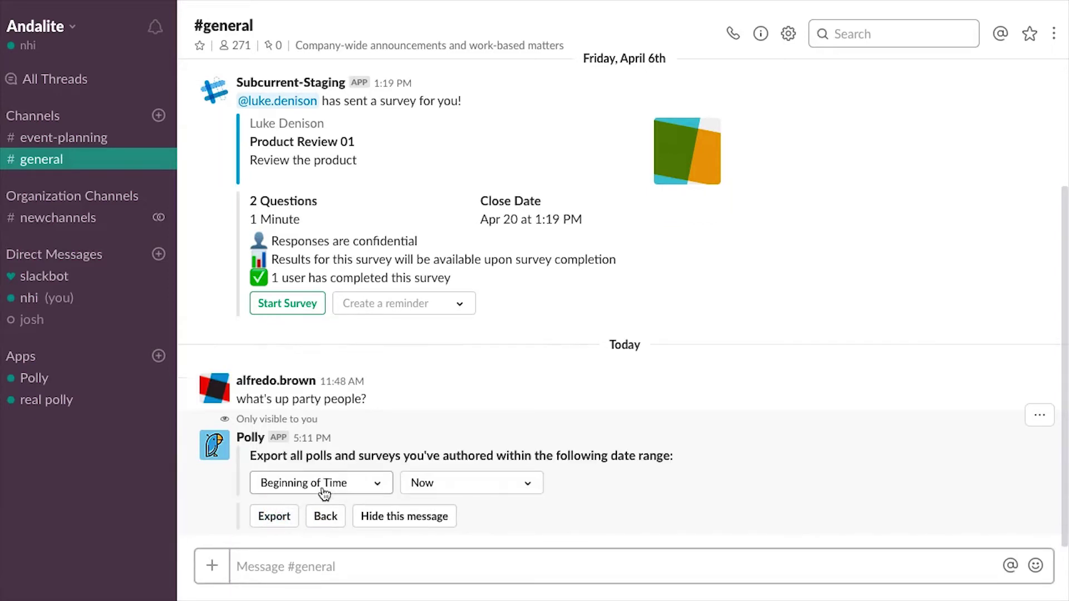
{"action": "left_click", "coordinate": [322, 486]}
{"action": "scroll", "coordinate": [350, 446], "scroll_direction": "down", "scroll_amount": 10}
{"action": "scroll", "coordinate": [349, 447], "scroll_direction": "down", "scroll_amount": 12}
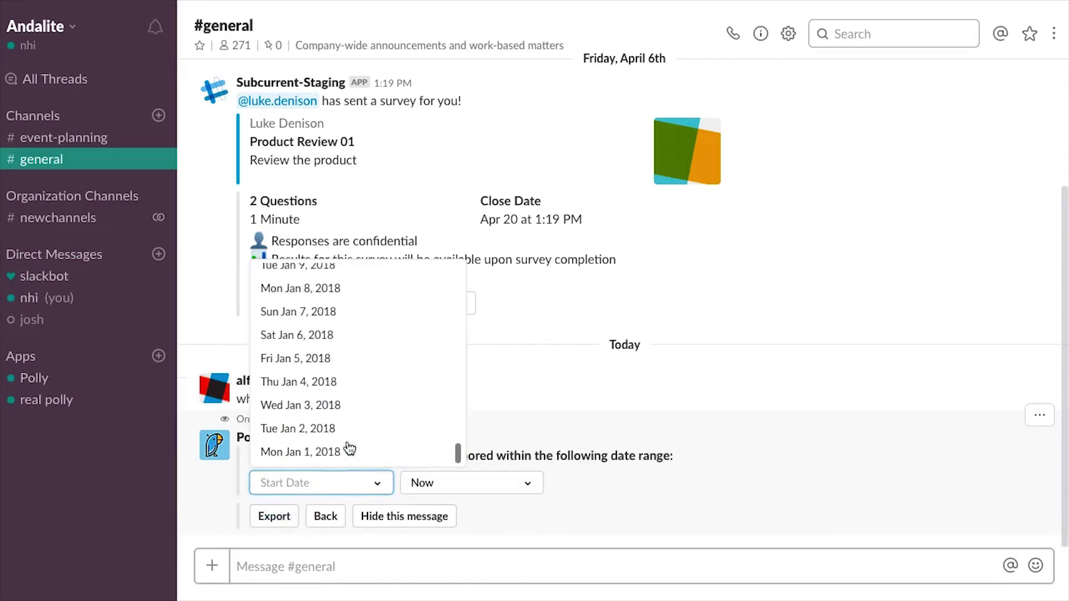
{"action": "scroll", "coordinate": [350, 449], "scroll_direction": "up", "scroll_amount": 20}
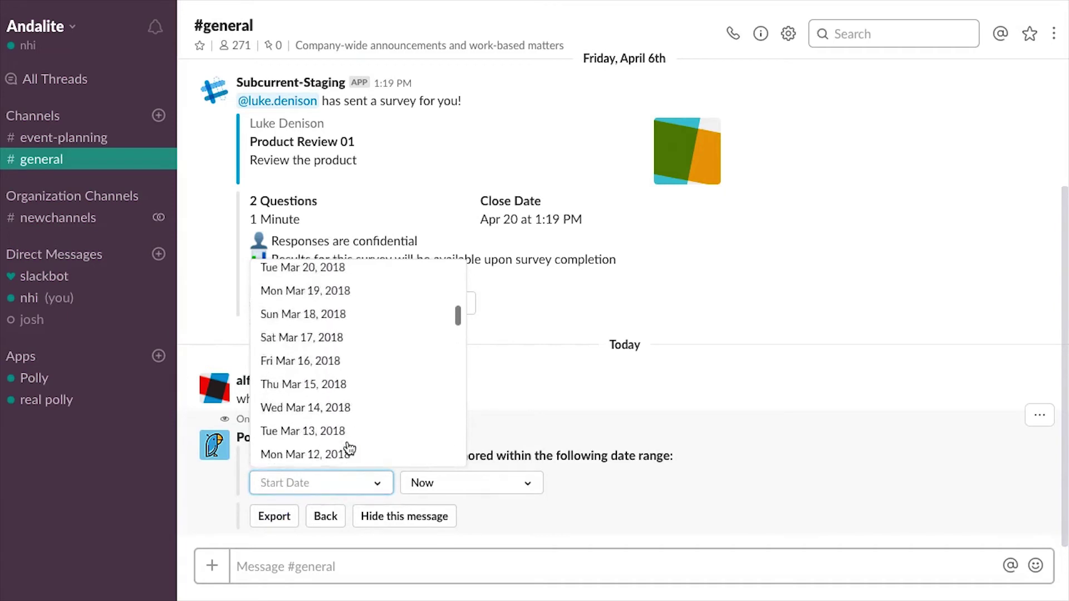
{"action": "left_click", "coordinate": [640, 489]}
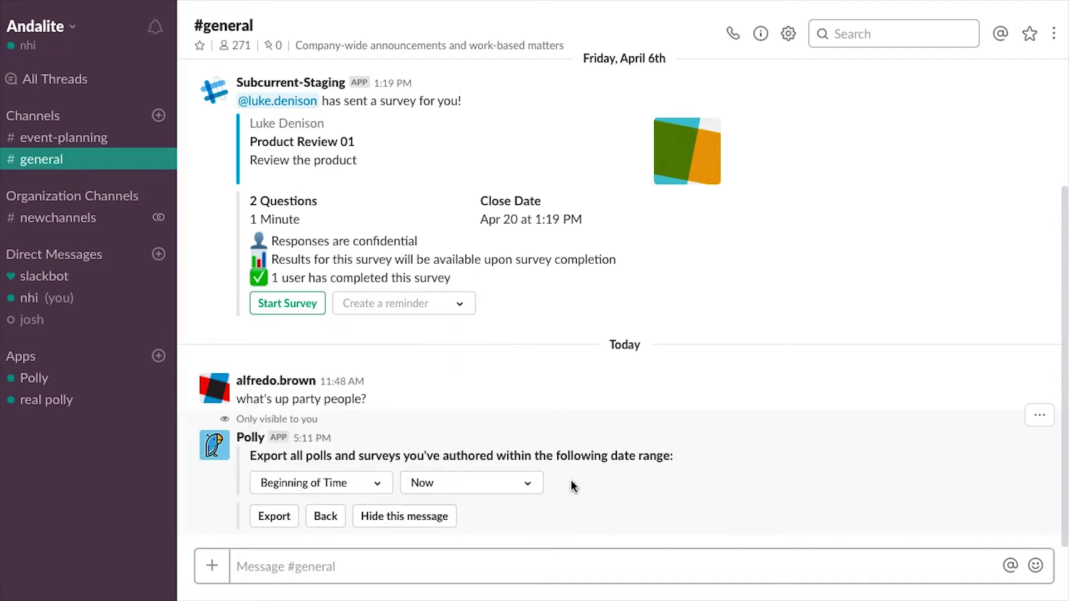
Keep Now as the end date, start the bulk export, and view the real polly DM
{"action": "left_click", "coordinate": [534, 487]}
{"action": "scroll", "coordinate": [501, 465], "scroll_direction": "down", "scroll_amount": 12}
{"action": "scroll", "coordinate": [766, 509], "scroll_direction": "up", "scroll_amount": 15}
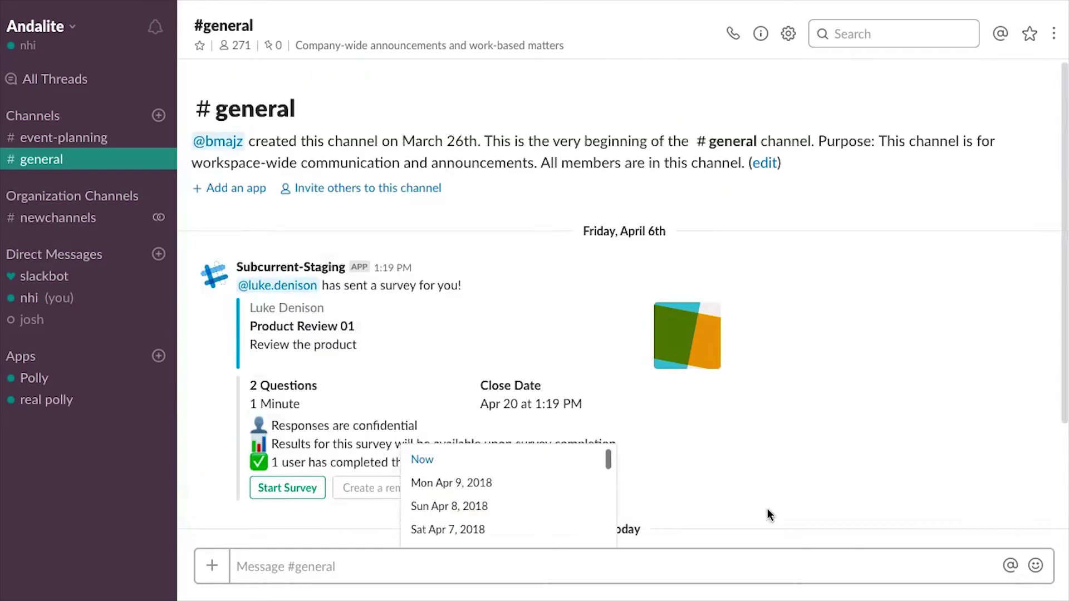
{"action": "scroll", "coordinate": [766, 508], "scroll_direction": "down", "scroll_amount": 3}
{"action": "left_click", "coordinate": [764, 513]}
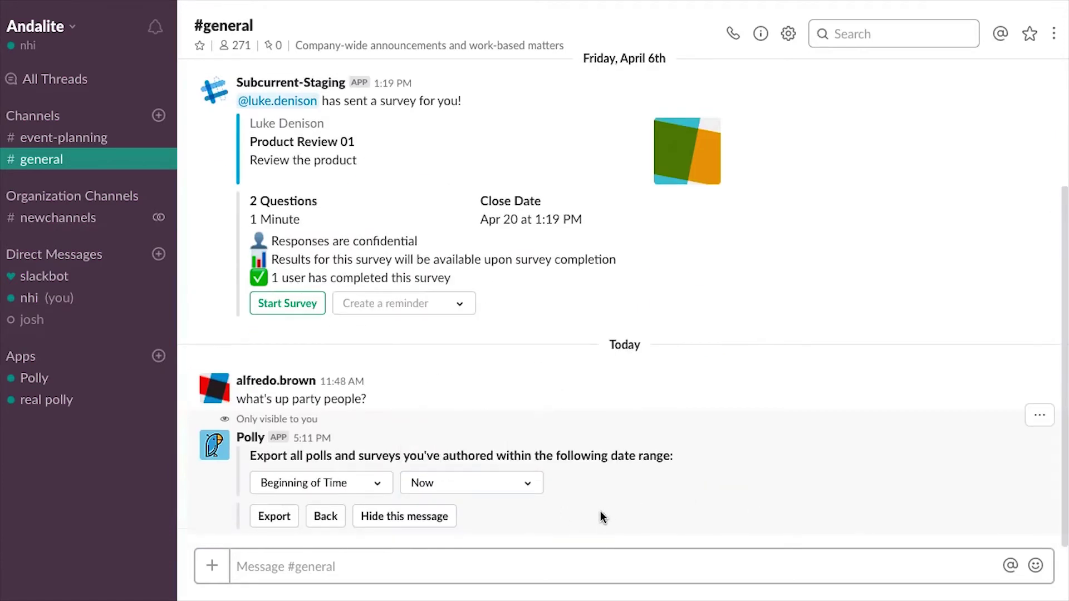
{"action": "left_click", "coordinate": [276, 518]}
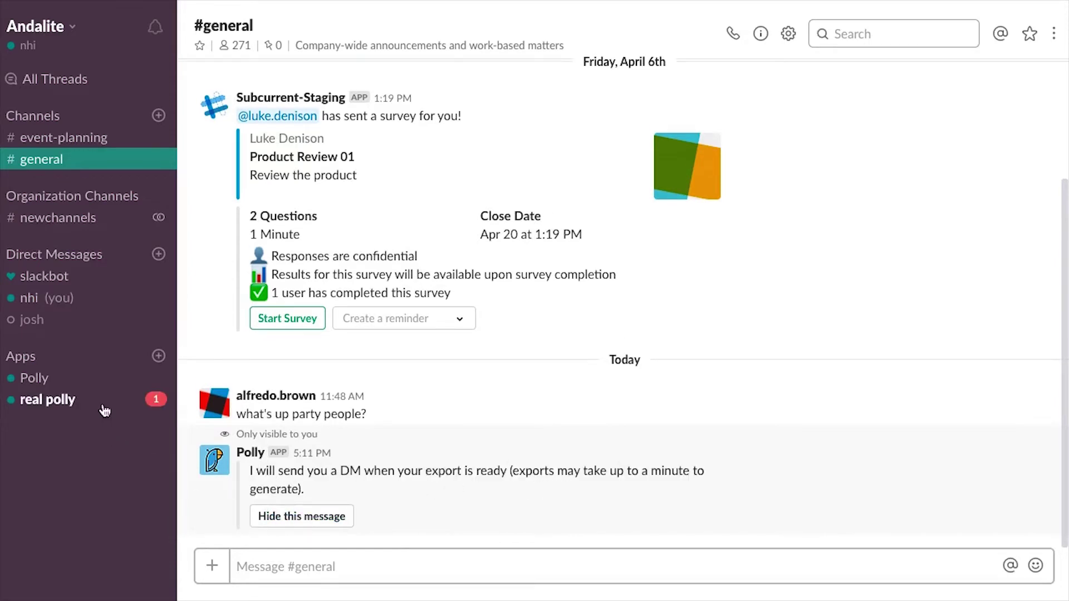
{"action": "left_click", "coordinate": [43, 400]}
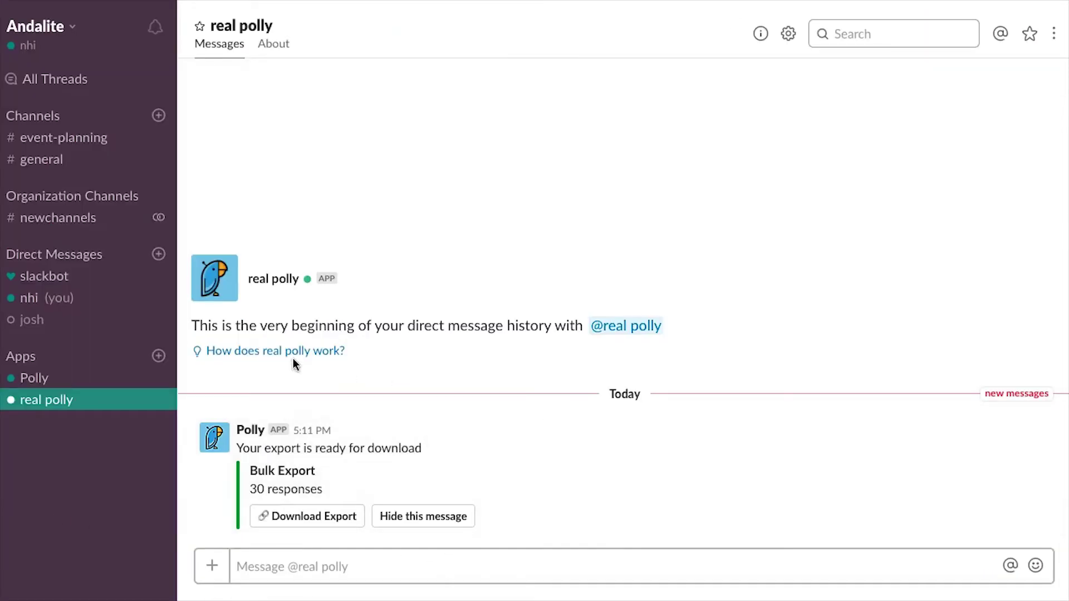
Return to the #general channel
{"action": "left_click", "coordinate": [92, 169]}
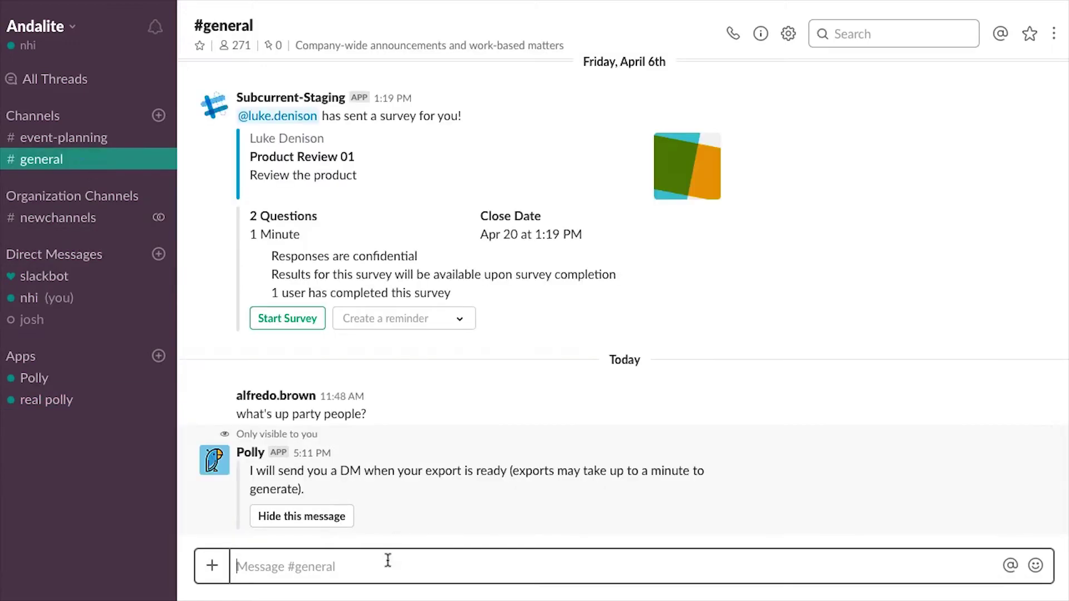
Export the Post-event planning feedback survey via /polly export, then dismiss both pending notes
{"action": "type", "text": "/polly e"}
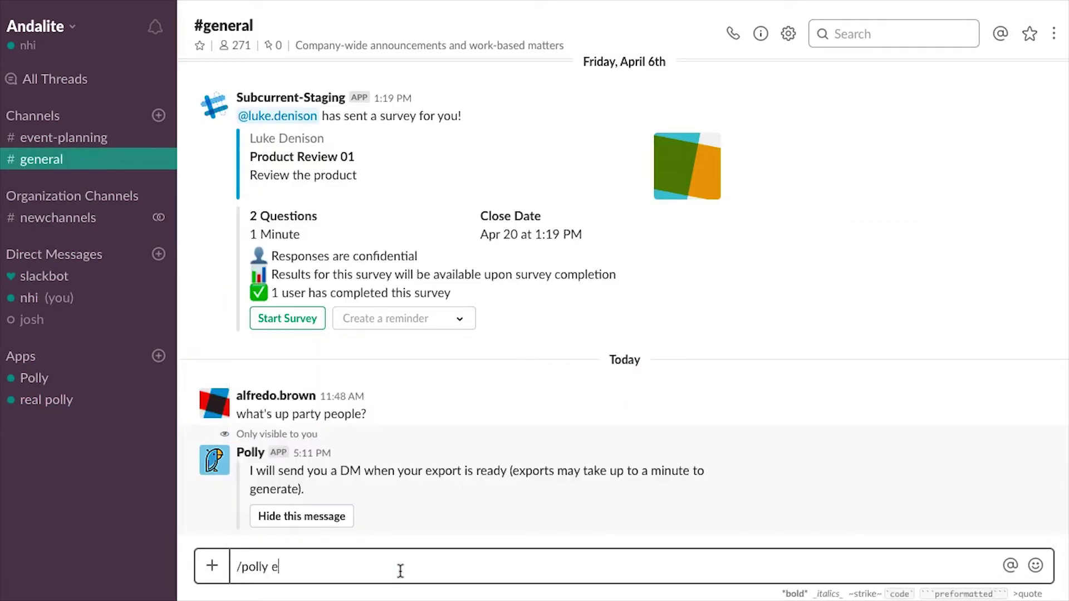
{"action": "type", "text": "xport"}
{"action": "key", "text": "Return"}
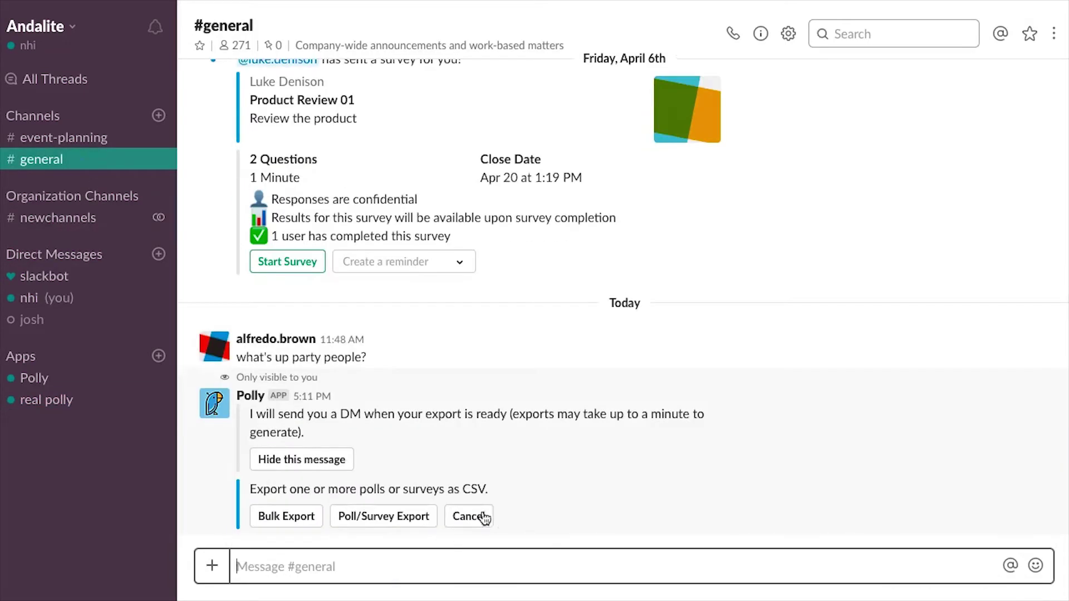
{"action": "left_click", "coordinate": [385, 518]}
{"action": "left_click", "coordinate": [387, 484]}
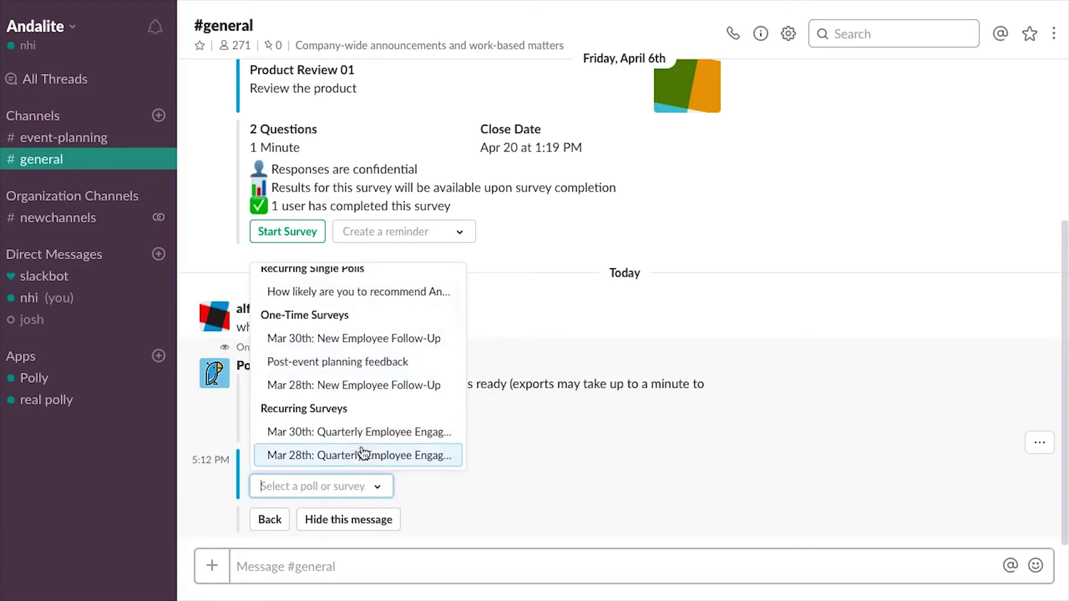
{"action": "left_click", "coordinate": [396, 362]}
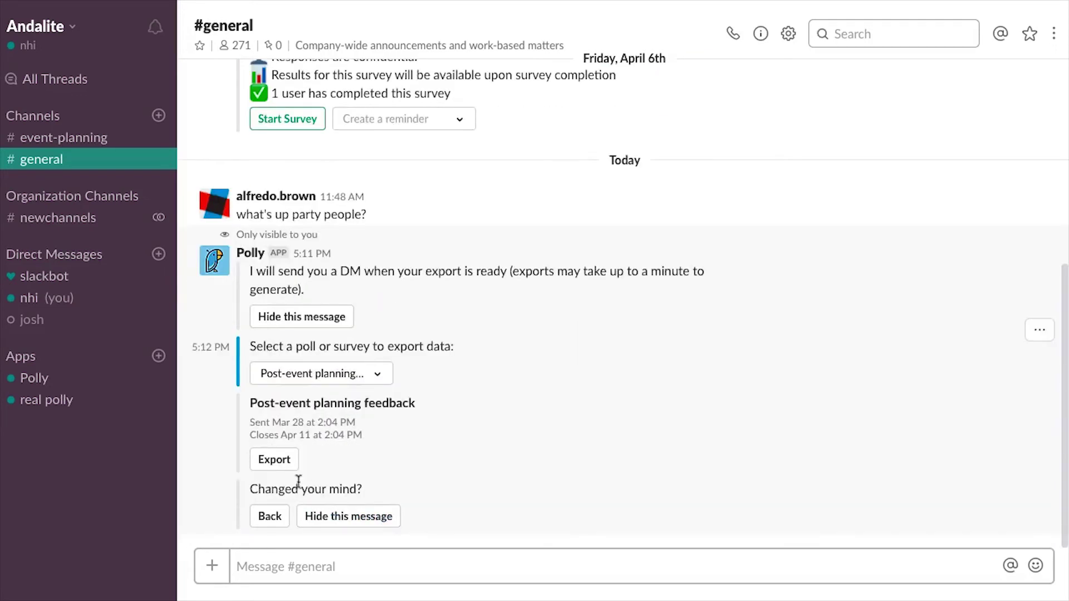
{"action": "left_click", "coordinate": [276, 460]}
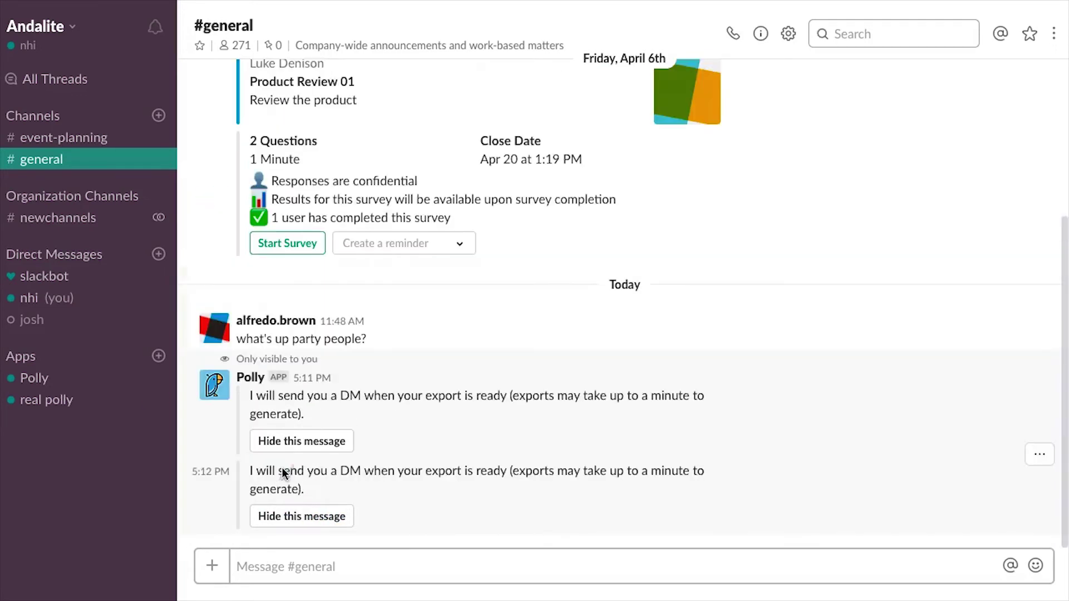
{"action": "left_click", "coordinate": [325, 518]}
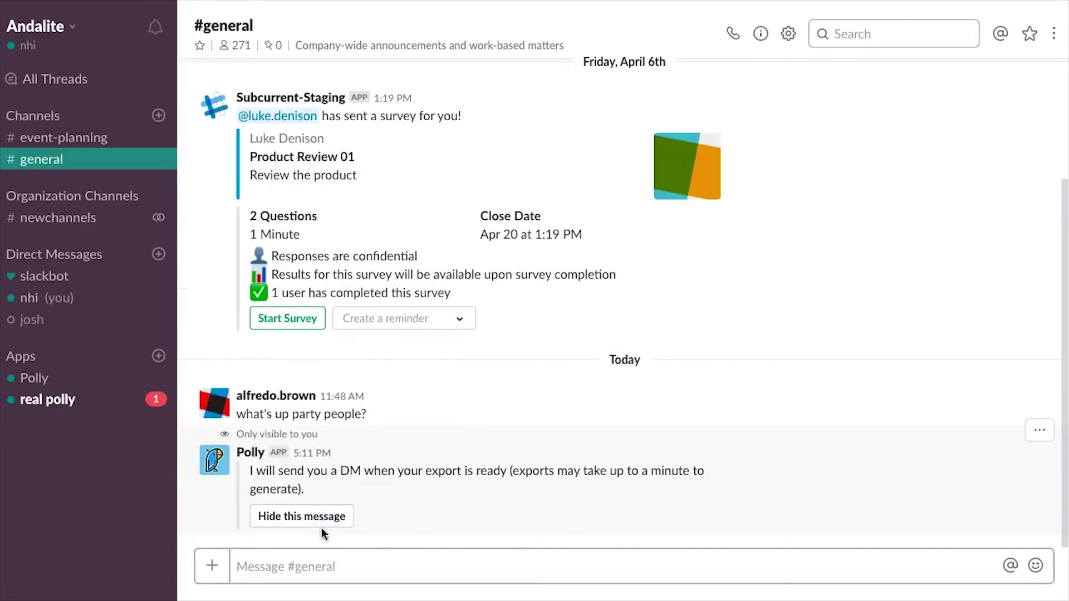
{"action": "left_click", "coordinate": [322, 523]}
Export the whole series of the recurring poll about recommending Andalite
{"action": "type", "text": "/po"}
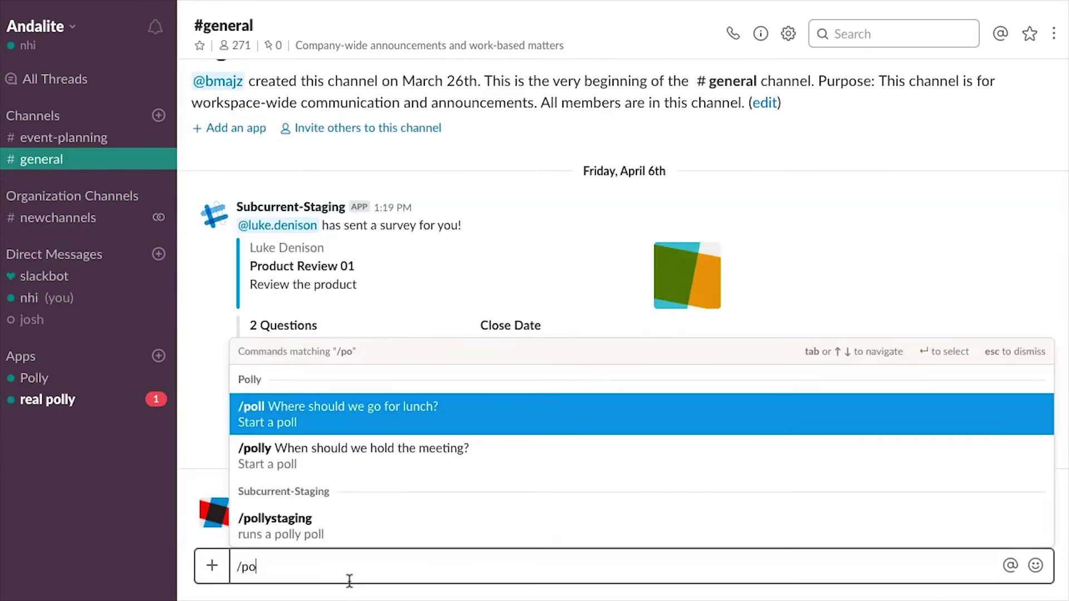
{"action": "type", "text": "lly export"}
{"action": "key", "text": "Return"}
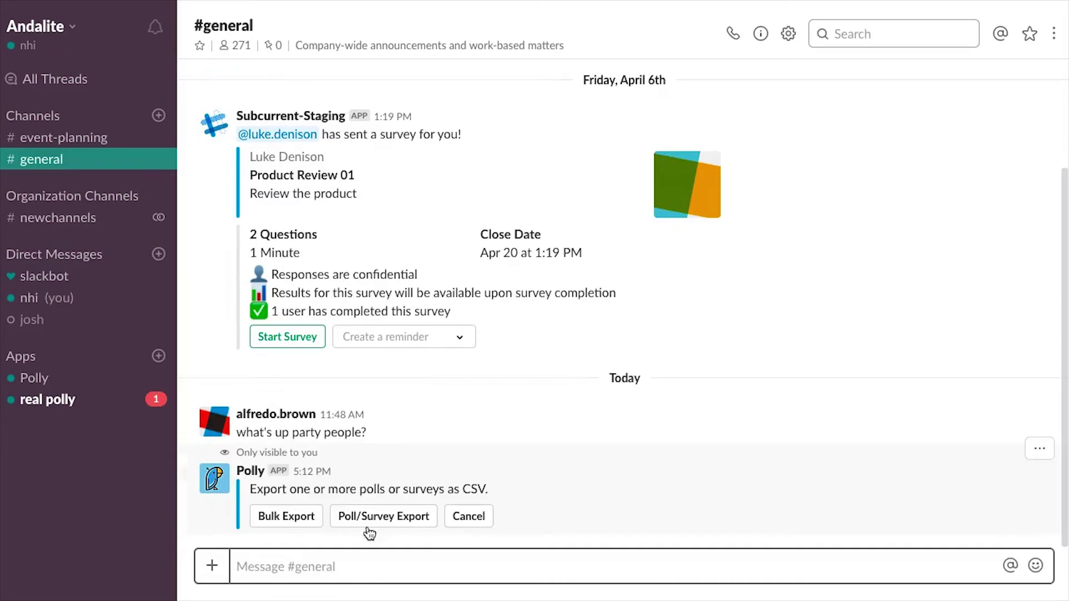
{"action": "left_click", "coordinate": [369, 516]}
{"action": "left_click", "coordinate": [363, 482]}
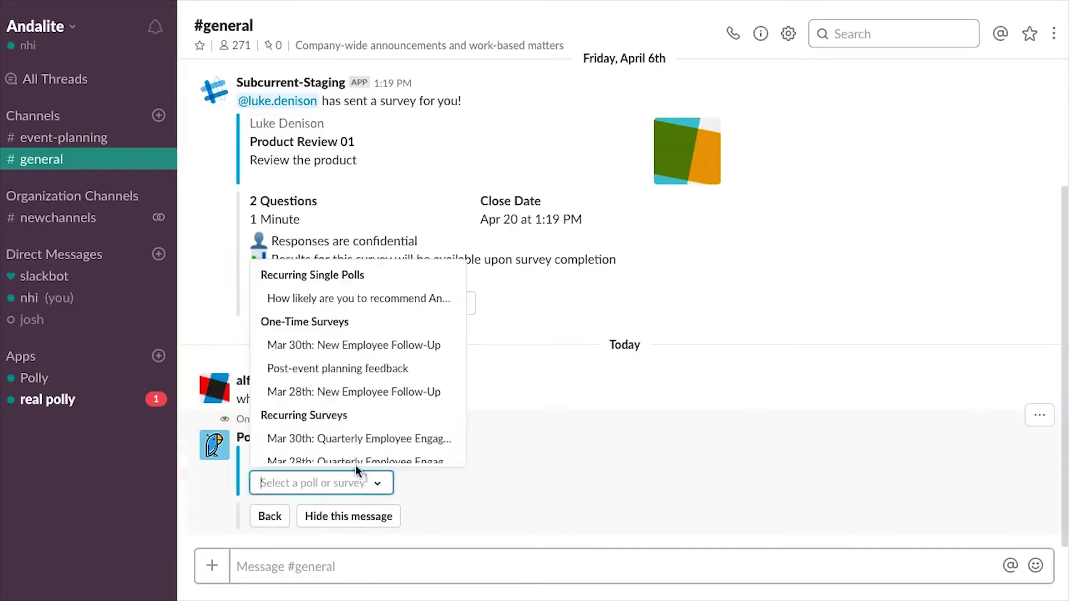
{"action": "left_click", "coordinate": [366, 303]}
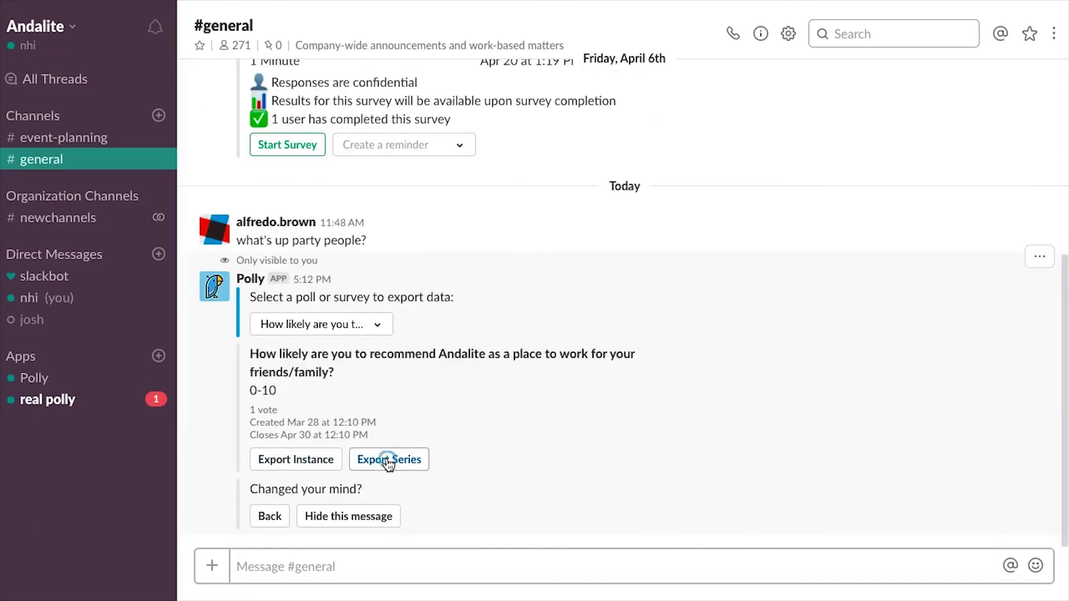
{"action": "left_click", "coordinate": [392, 460]}
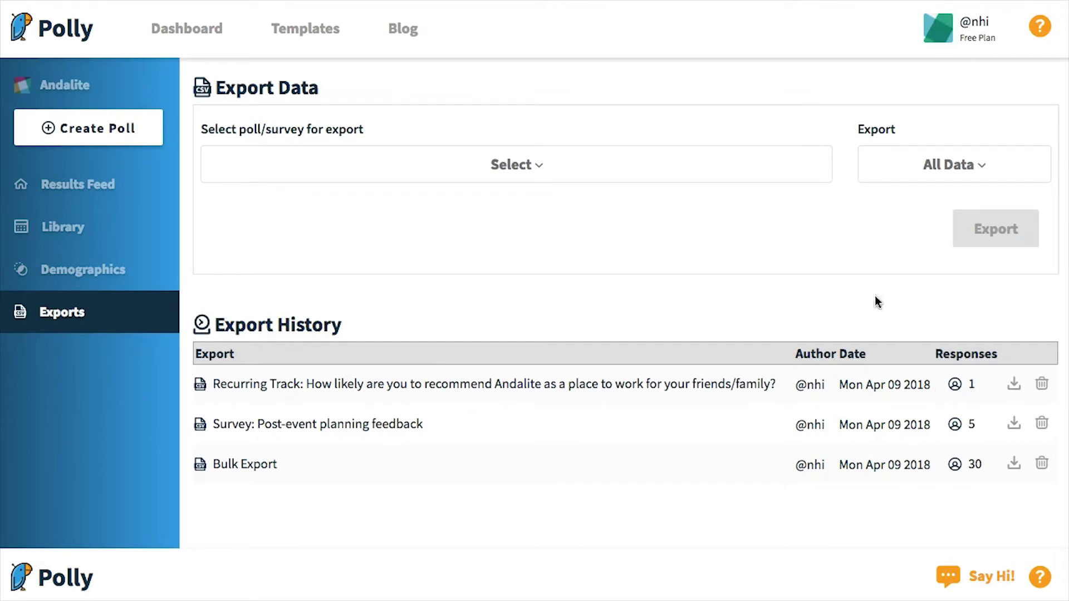
Try the Exports page dropdowns with All Data, Bulk Export and the Quarterly Employee Engagement Survey
{"action": "left_click", "coordinate": [519, 173]}
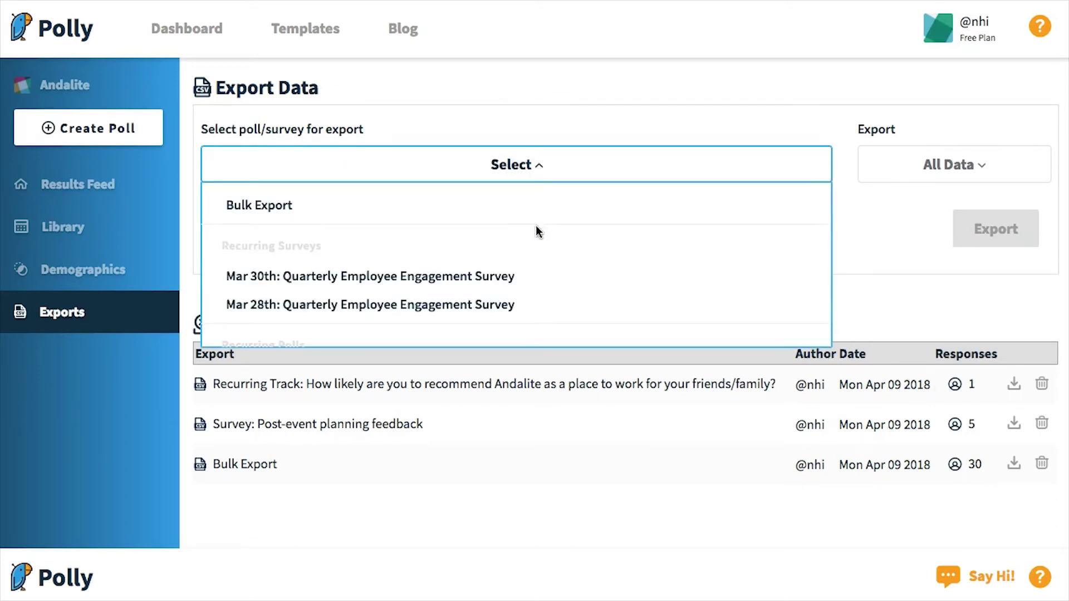
{"action": "left_click", "coordinate": [935, 165]}
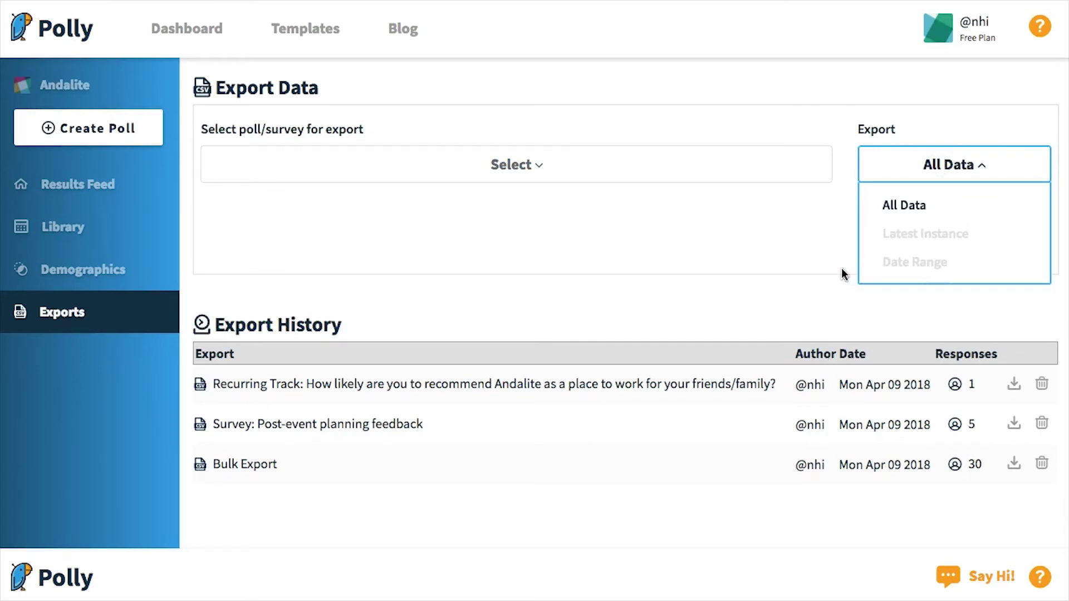
{"action": "left_click", "coordinate": [919, 201]}
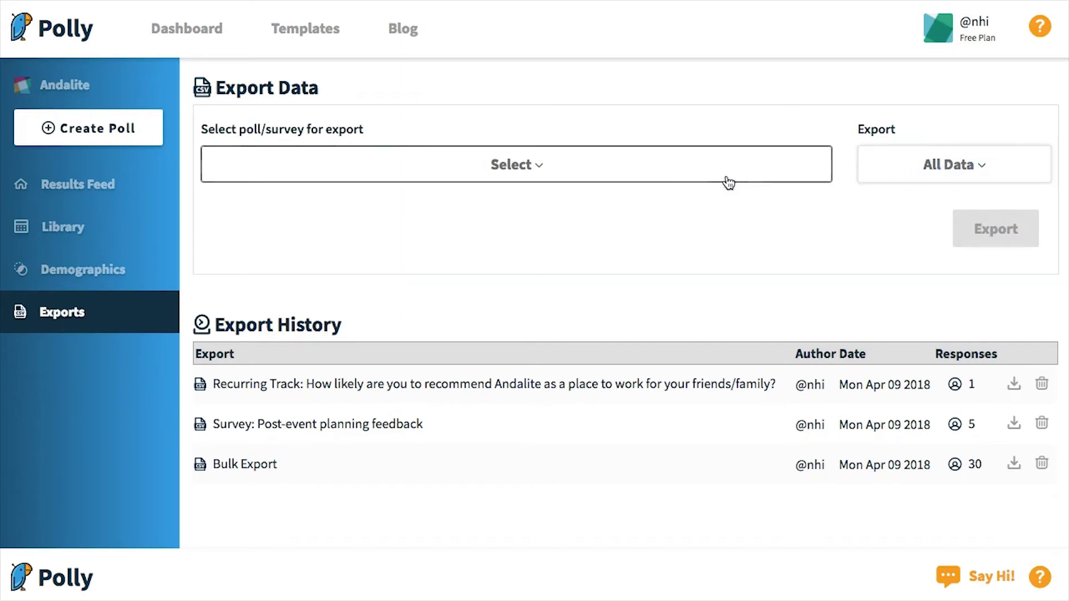
{"action": "left_click", "coordinate": [764, 172]}
{"action": "left_click", "coordinate": [503, 207]}
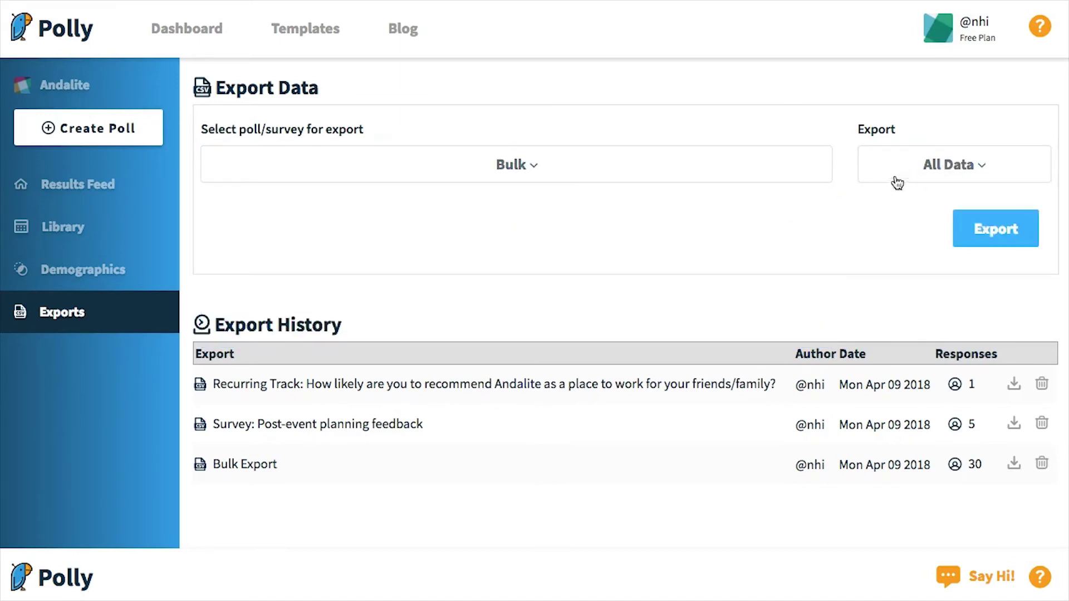
{"action": "left_click", "coordinate": [910, 167]}
{"action": "left_click", "coordinate": [737, 167]}
{"action": "left_click", "coordinate": [555, 301]}
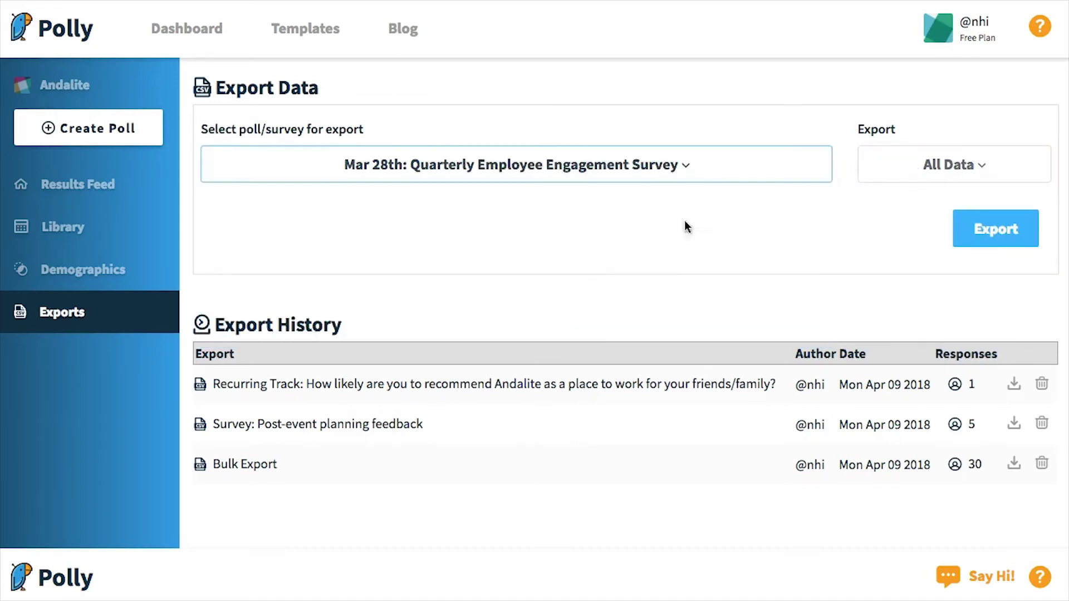
{"action": "left_click", "coordinate": [902, 161]}
Compare the recommend-Andalite poll, Bulk Export and the Quarterly survey, keeping All Data
{"action": "left_click", "coordinate": [696, 167]}
{"action": "scroll", "coordinate": [668, 234], "scroll_direction": "down", "scroll_amount": 5}
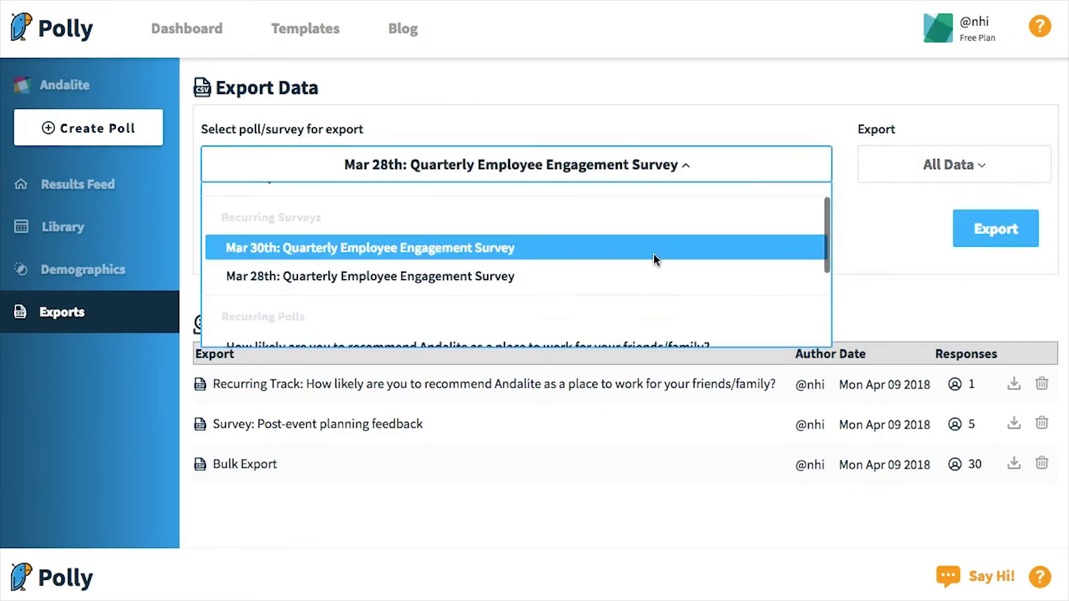
{"action": "left_click", "coordinate": [508, 252]}
{"action": "left_click", "coordinate": [979, 166]}
{"action": "left_click", "coordinate": [902, 205]}
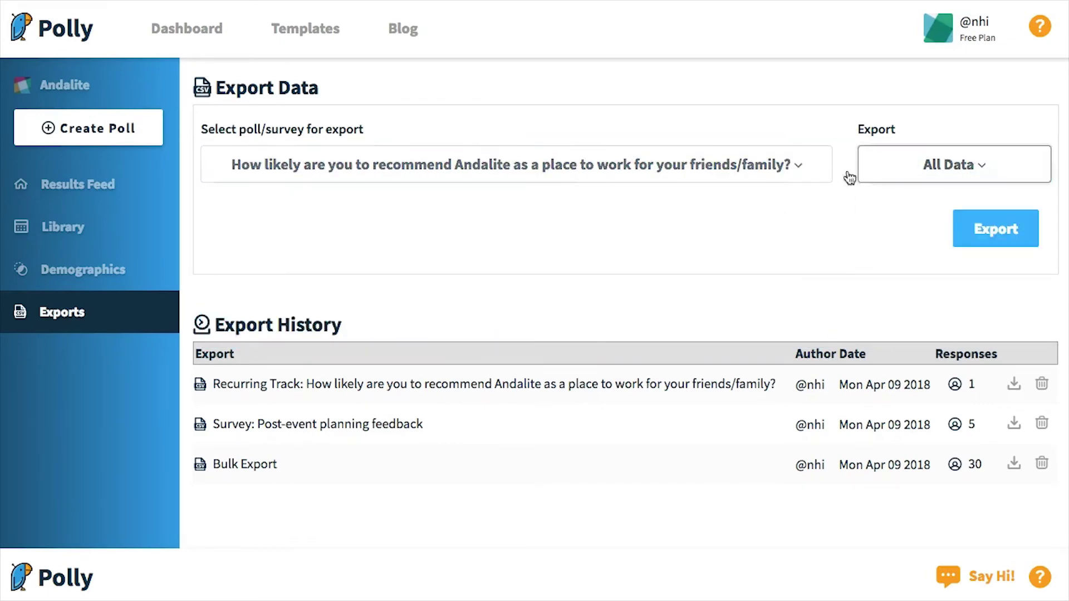
{"action": "left_click", "coordinate": [770, 168]}
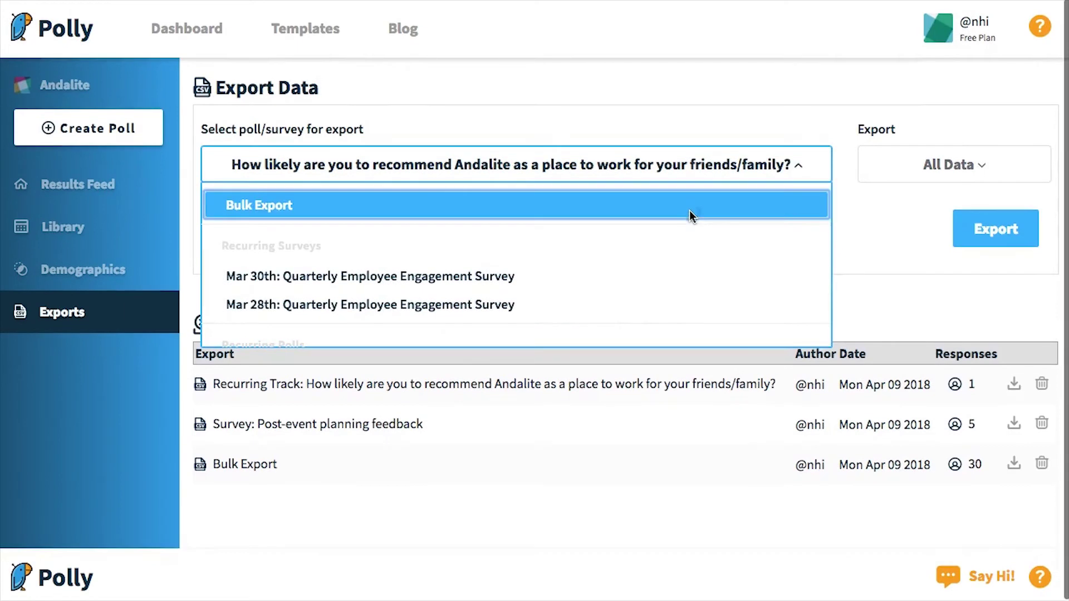
{"action": "left_click", "coordinate": [690, 213]}
{"action": "left_click", "coordinate": [958, 167]}
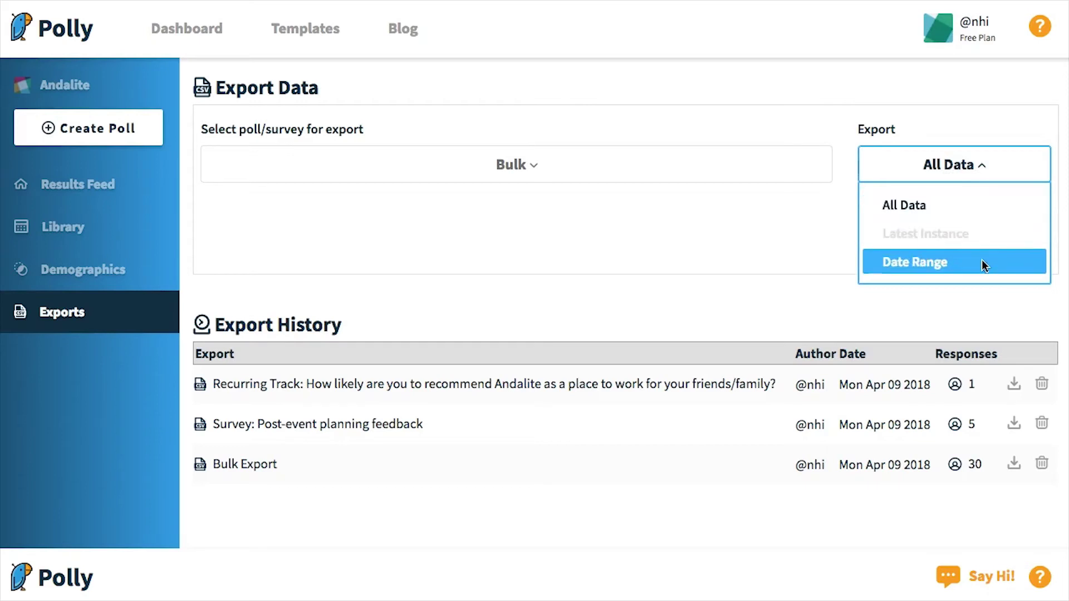
{"action": "left_click", "coordinate": [693, 163]}
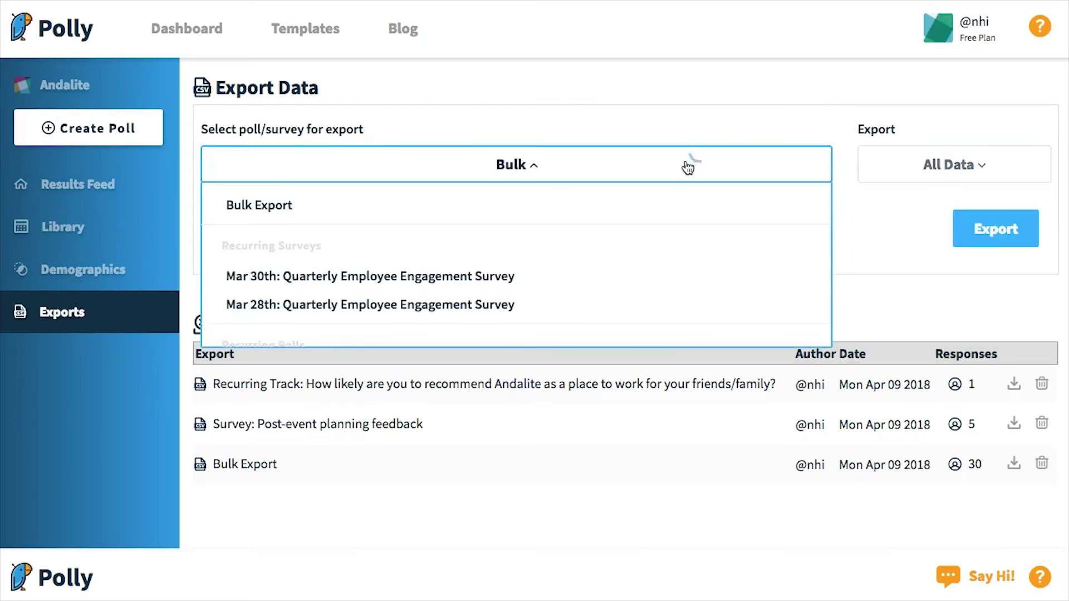
{"action": "scroll", "coordinate": [496, 249], "scroll_direction": "down", "scroll_amount": 1}
{"action": "left_click", "coordinate": [497, 245]}
{"action": "left_click", "coordinate": [920, 175]}
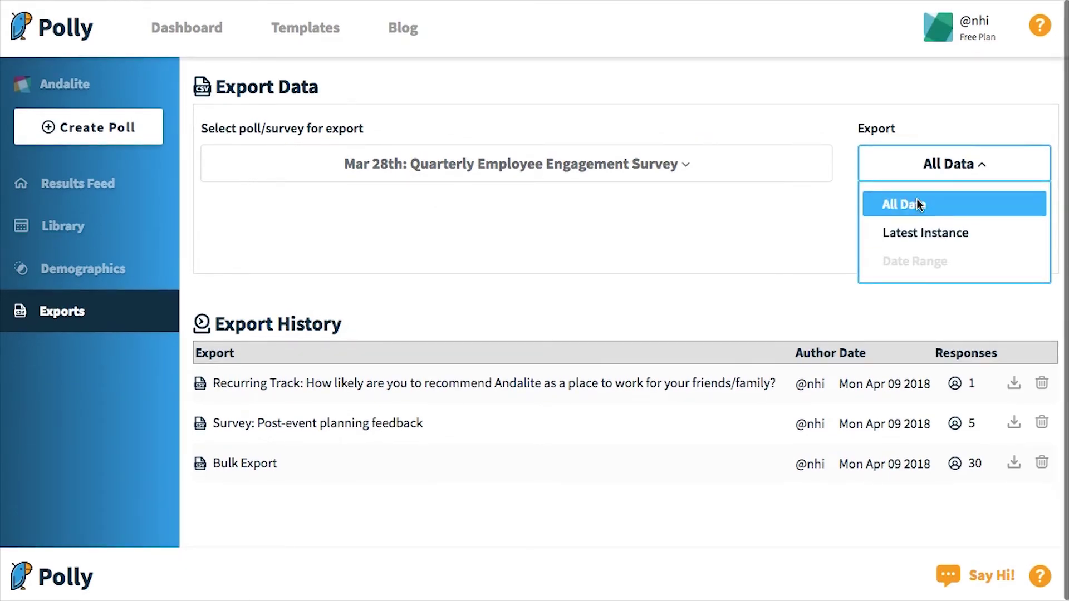
{"action": "left_click", "coordinate": [904, 176]}
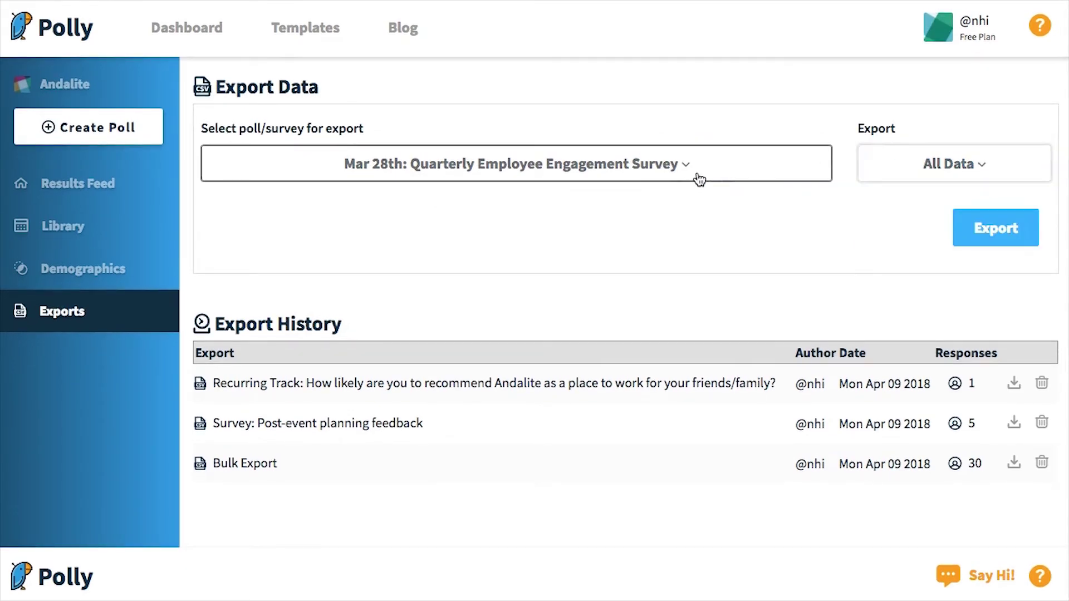
Export All Data for the Mar 28th New Employee Follow-Up survey
{"action": "left_click", "coordinate": [699, 172]}
{"action": "scroll", "coordinate": [663, 248], "scroll_direction": "down", "scroll_amount": 4}
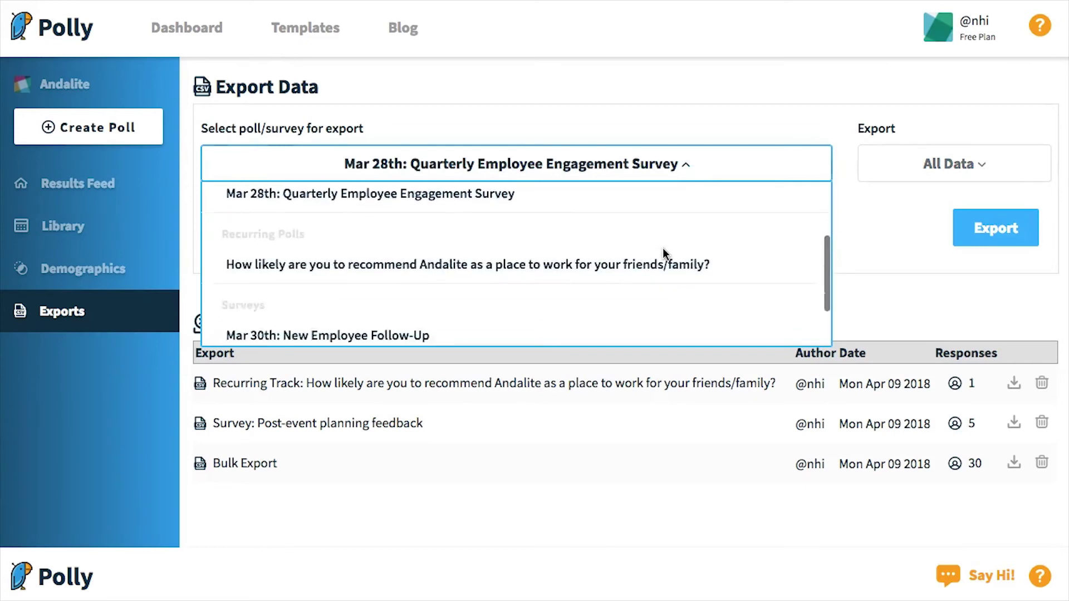
{"action": "left_click", "coordinate": [480, 320]}
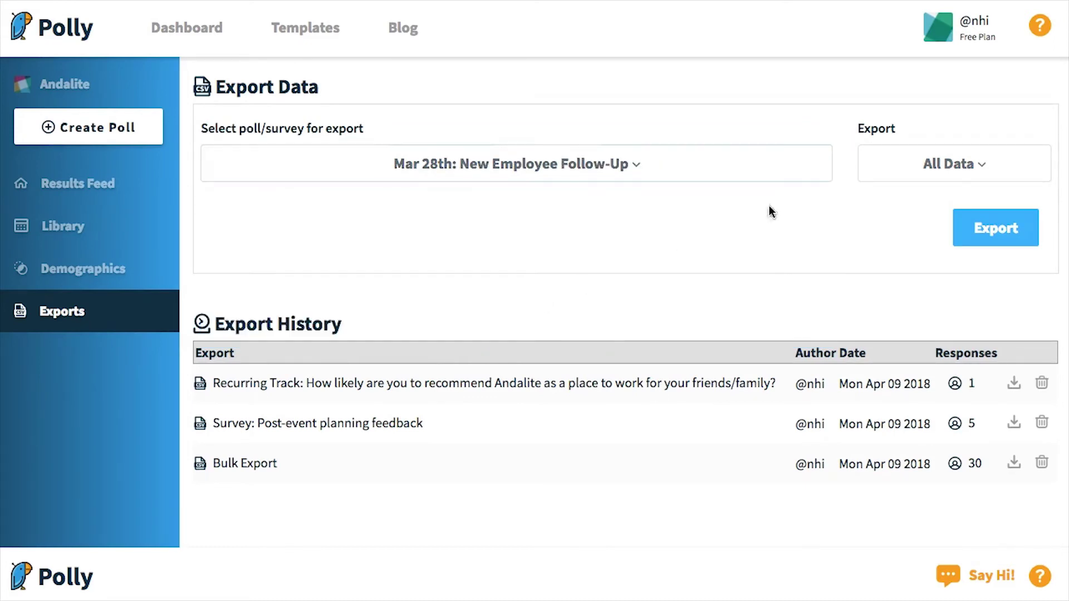
{"action": "left_click", "coordinate": [913, 162]}
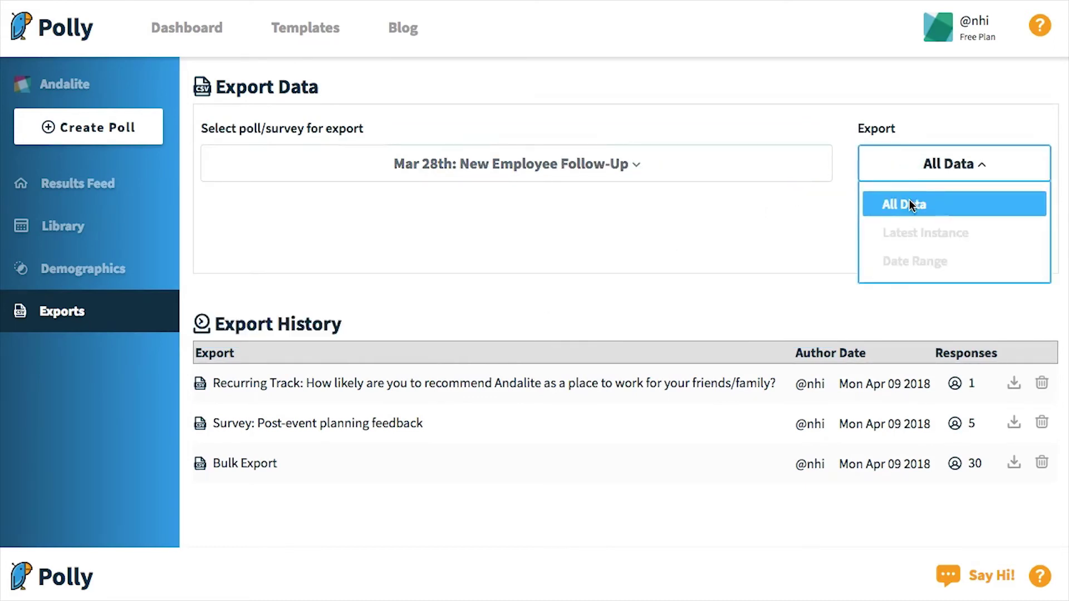
{"action": "left_click", "coordinate": [908, 201]}
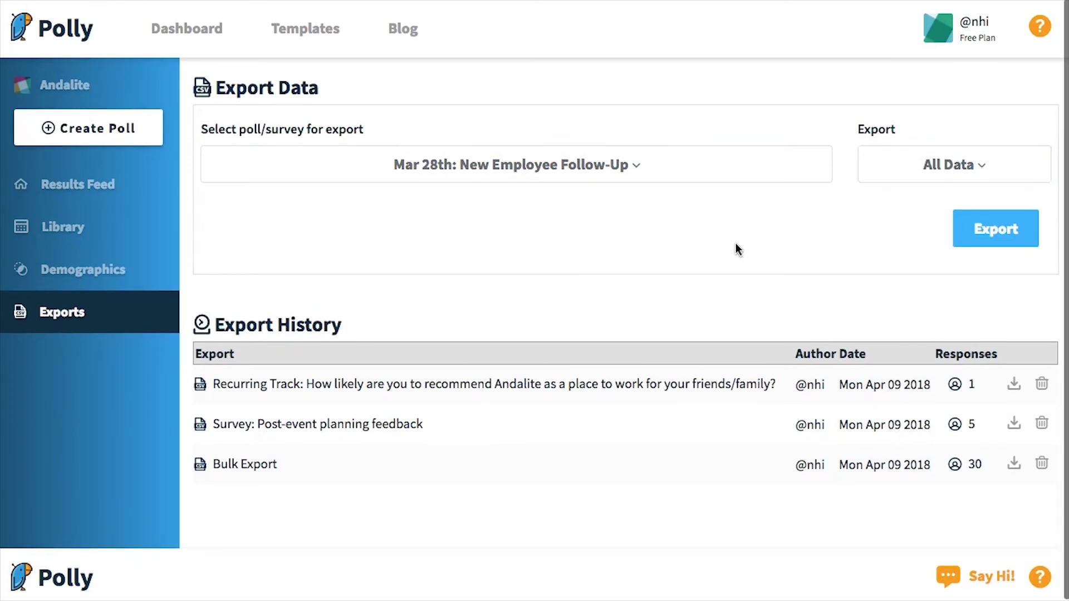
{"action": "left_click", "coordinate": [996, 229]}
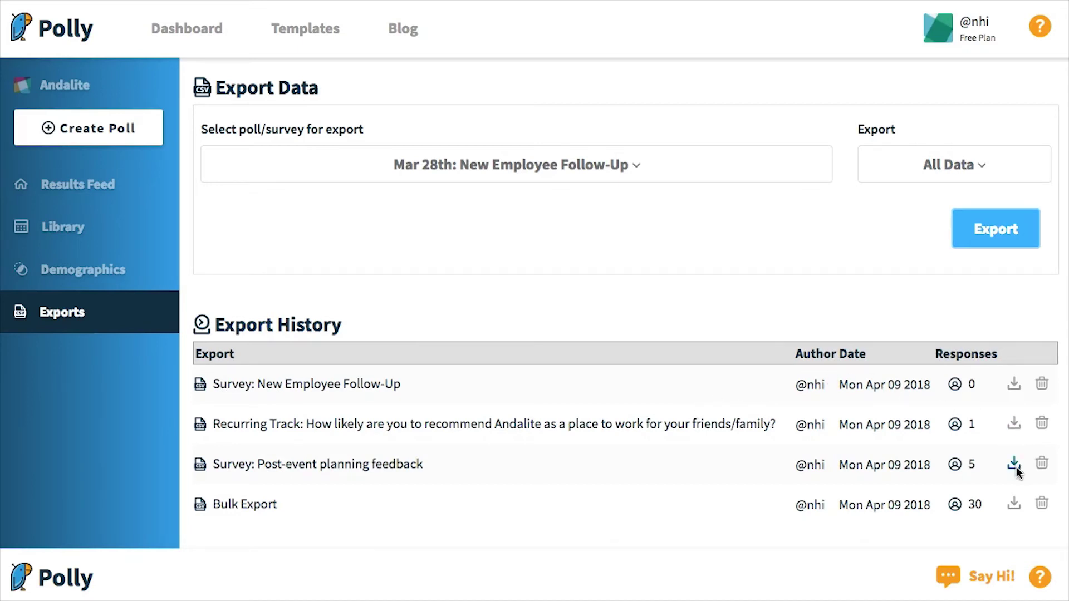
Download the Bulk Export file and delete the New Employee Follow-Up and Recurring Track exports
{"action": "left_click", "coordinate": [1015, 503]}
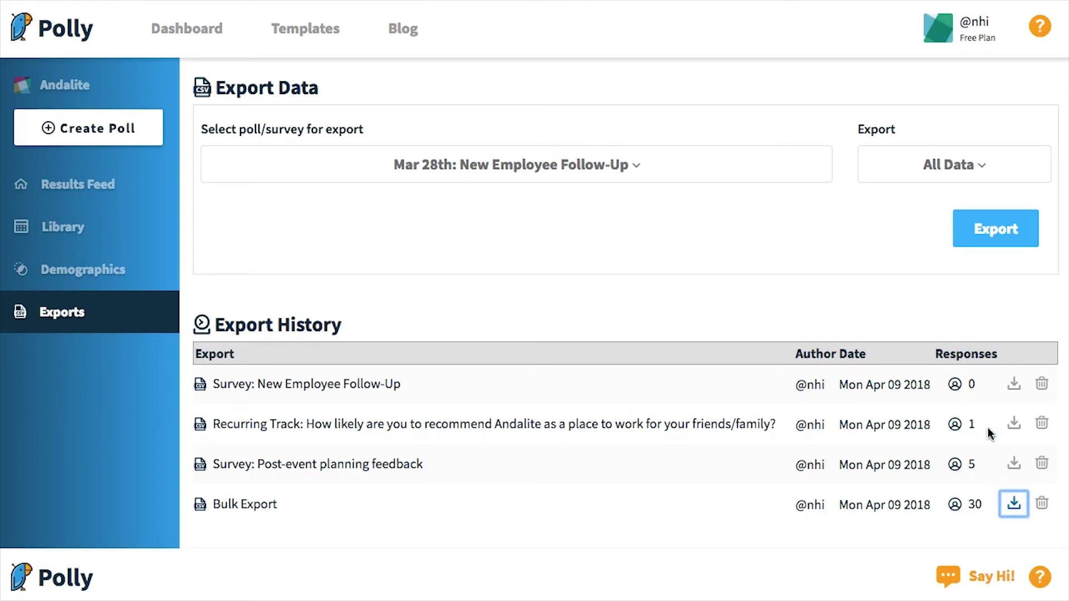
{"action": "left_click", "coordinate": [1042, 384]}
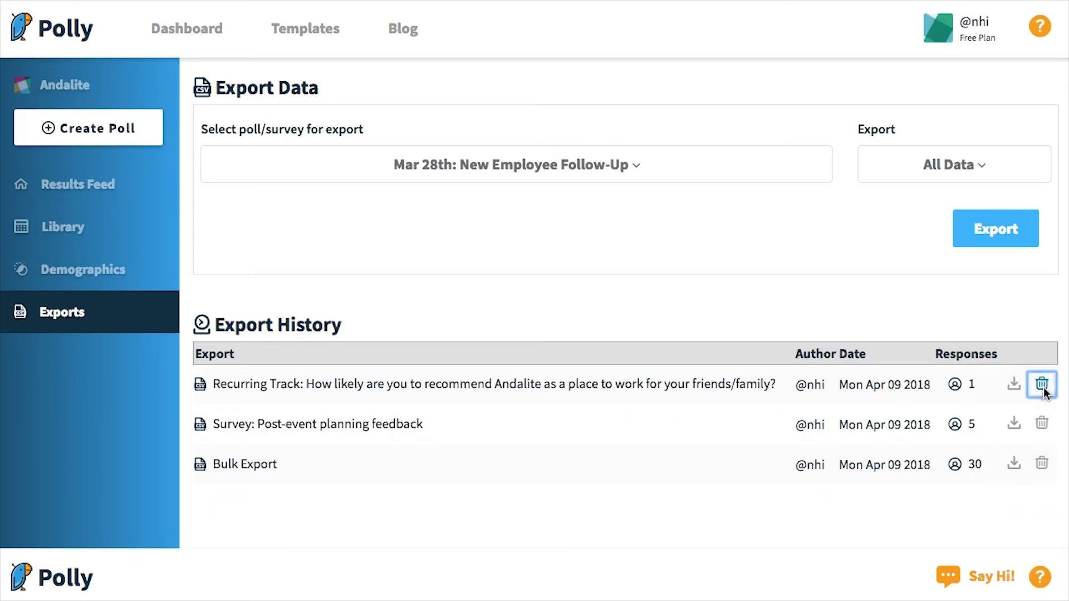
{"action": "left_click", "coordinate": [1044, 390]}
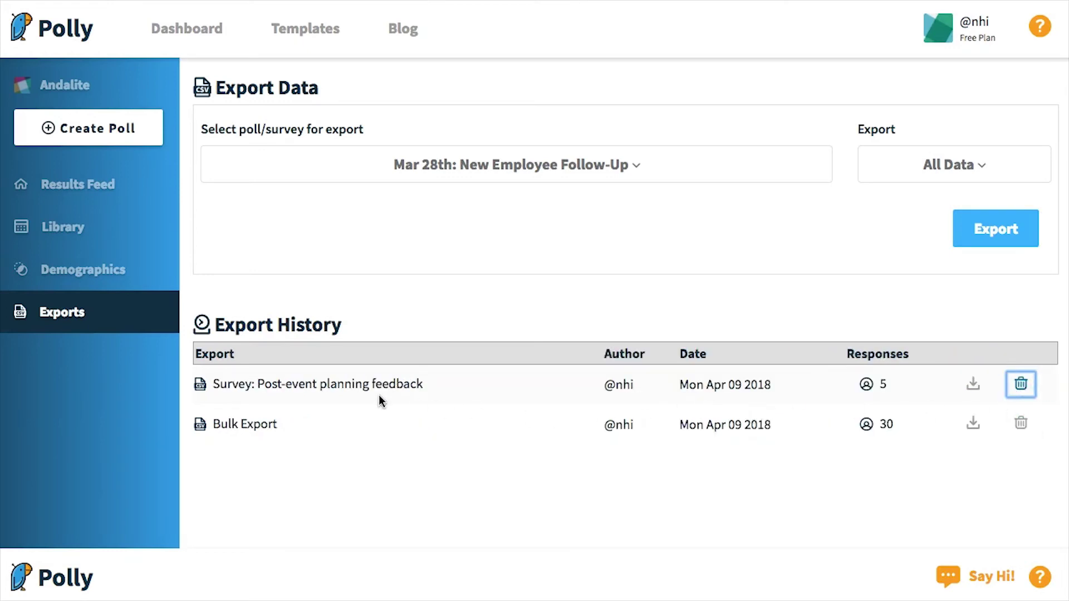
{"action": "left_click", "coordinate": [62, 48]}
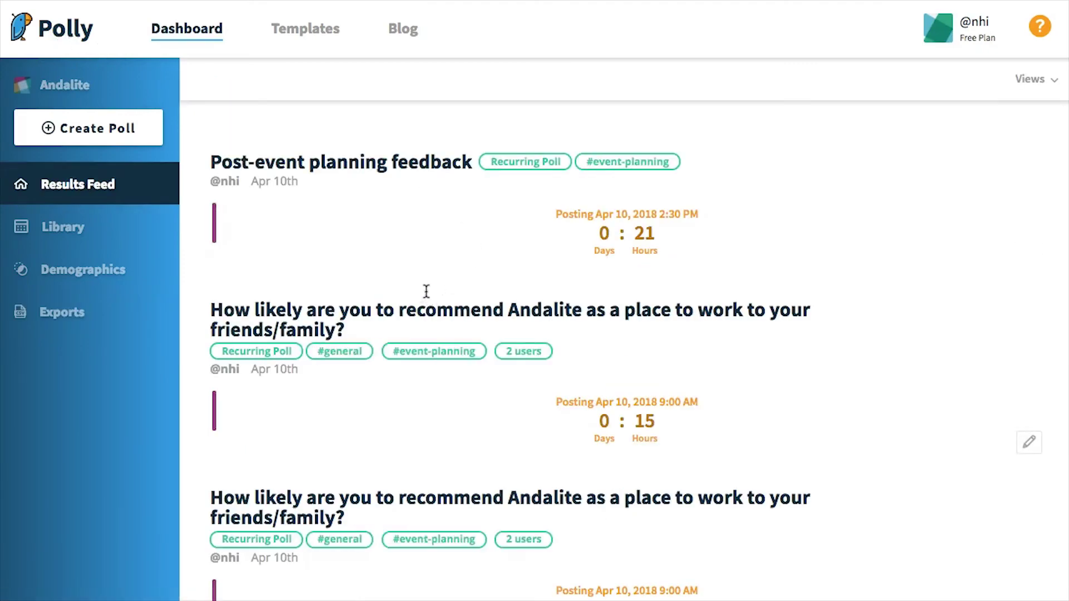
Find the Quarterly Employee Engagement Survey in the Results Feed and open 'I am happy at work' details
{"action": "scroll", "coordinate": [825, 329], "scroll_direction": "down", "scroll_amount": 20}
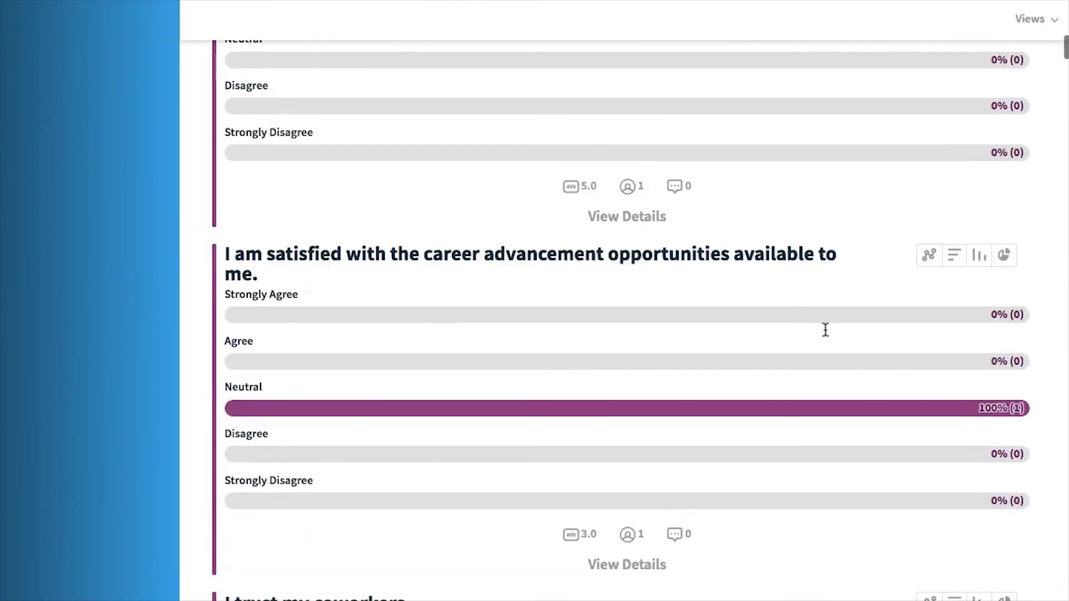
{"action": "scroll", "coordinate": [657, 331], "scroll_direction": "down", "scroll_amount": 20}
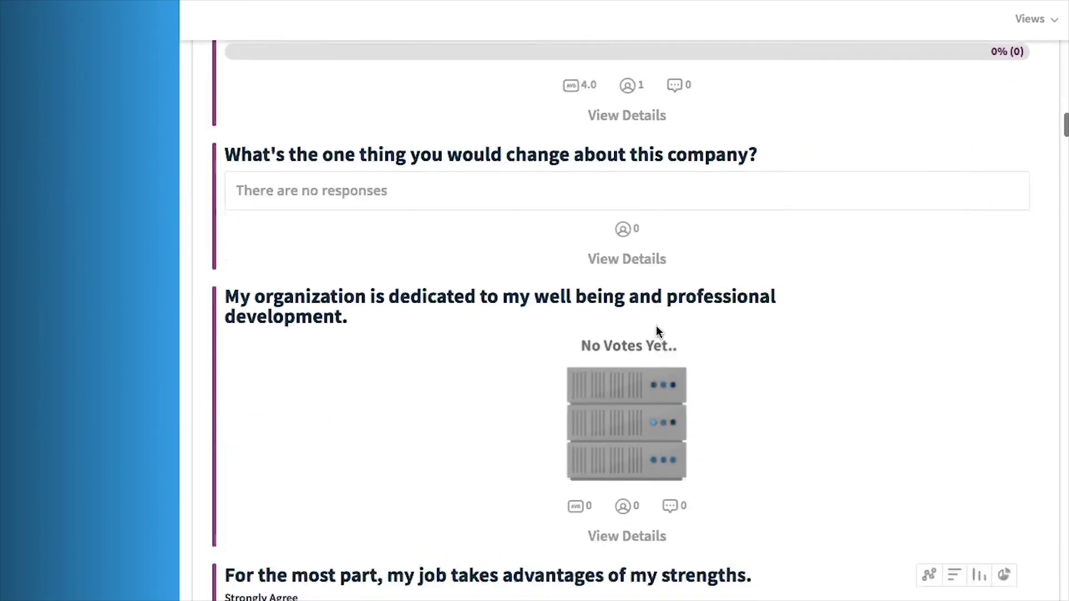
{"action": "scroll", "coordinate": [657, 331], "scroll_direction": "down", "scroll_amount": 5}
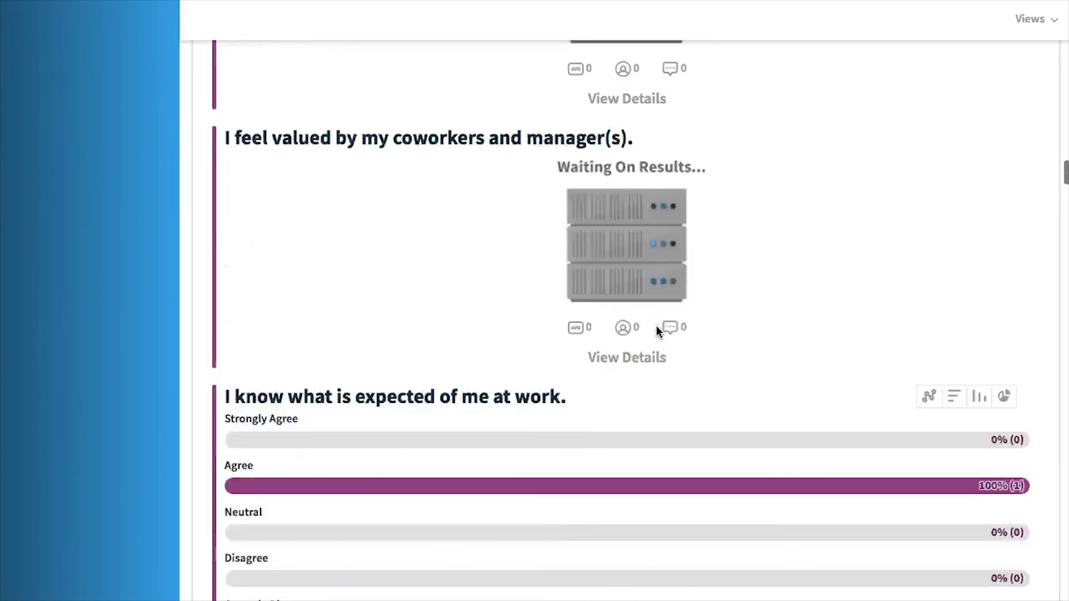
{"action": "scroll", "coordinate": [657, 331], "scroll_direction": "up", "scroll_amount": 20}
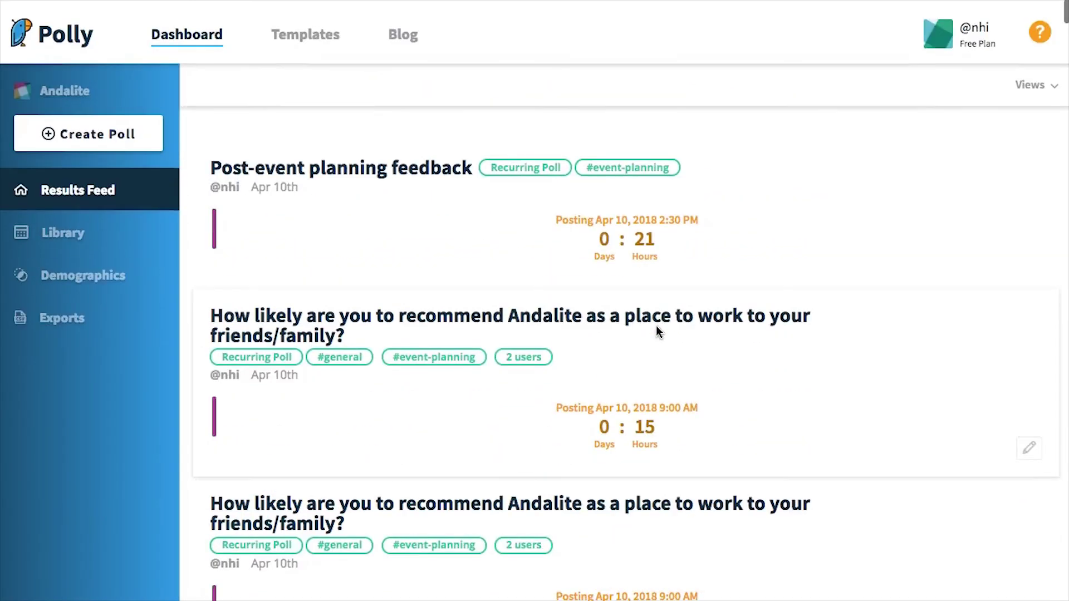
{"action": "scroll", "coordinate": [656, 325], "scroll_direction": "down", "scroll_amount": 15}
{"action": "scroll", "coordinate": [656, 326], "scroll_direction": "up", "scroll_amount": 1}
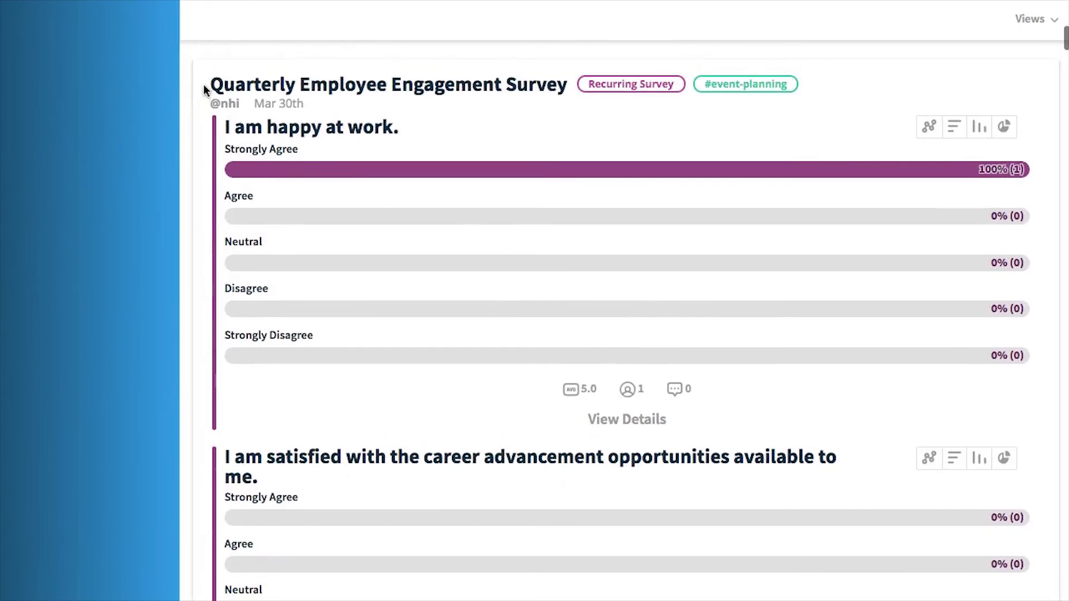
{"action": "left_click_drag", "start_coordinate": [203, 85], "coordinate": [563, 95]}
{"action": "left_click", "coordinate": [557, 102]}
{"action": "scroll", "coordinate": [730, 388], "scroll_direction": "down", "scroll_amount": 1}
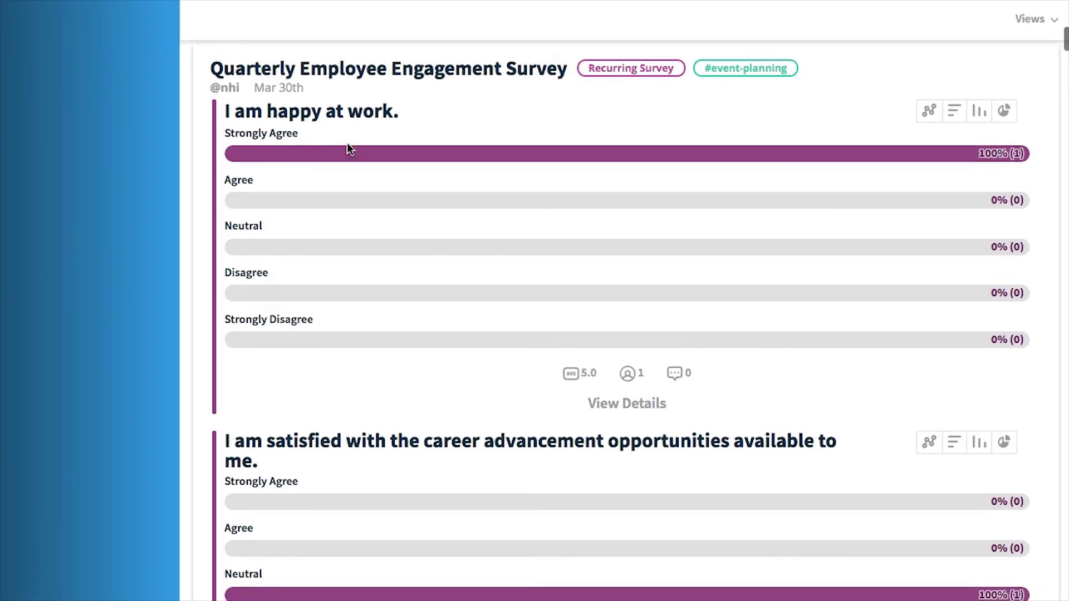
{"action": "left_click", "coordinate": [632, 401]}
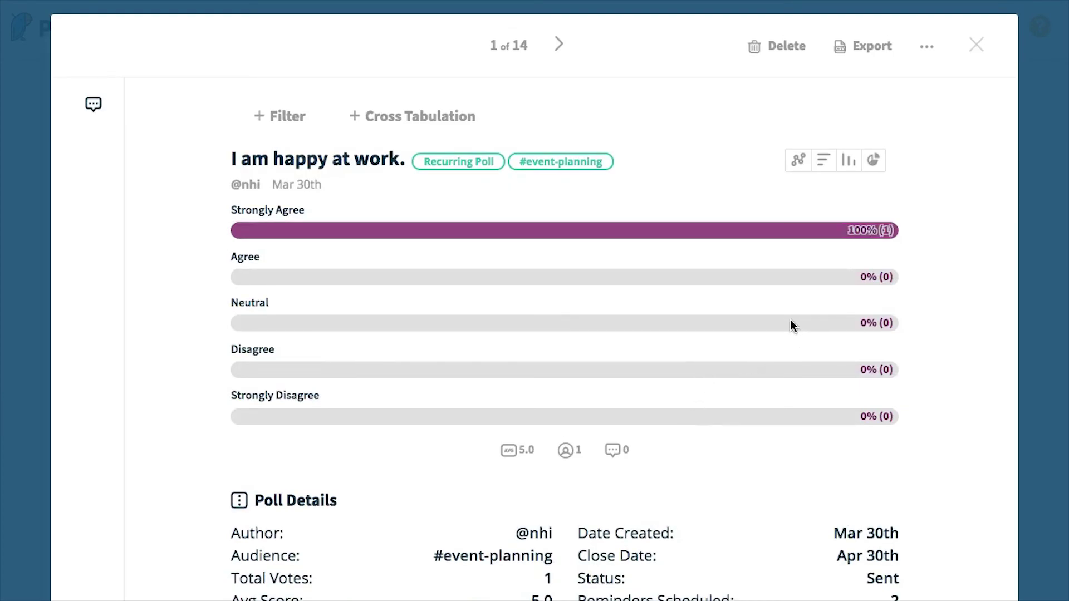
Export the current Quarterly Employee Engagement Survey instance and download it as CSV
{"action": "left_click", "coordinate": [883, 45]}
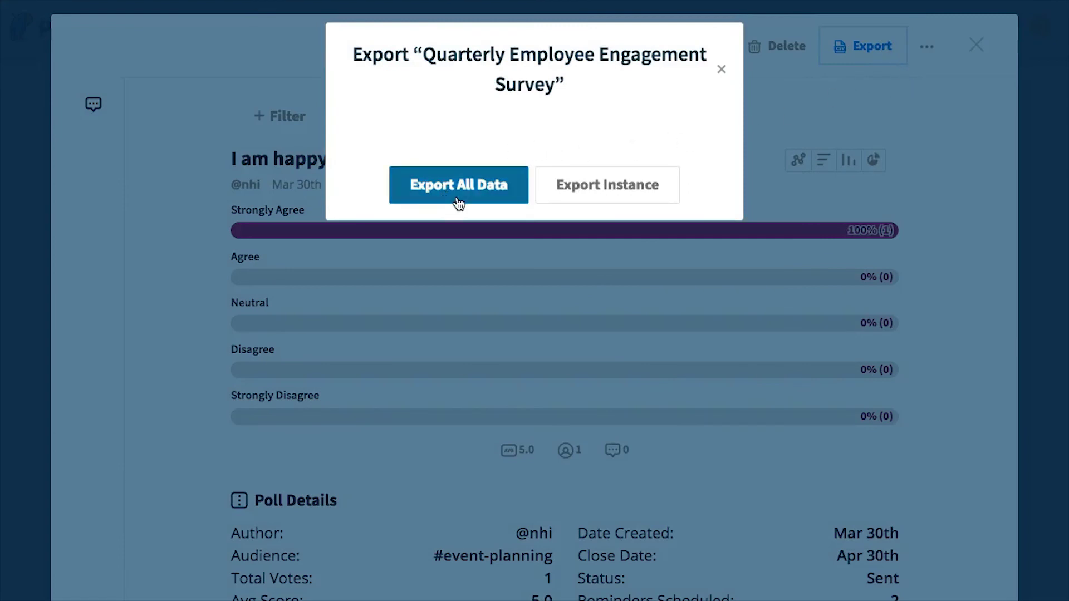
{"action": "left_click", "coordinate": [608, 200]}
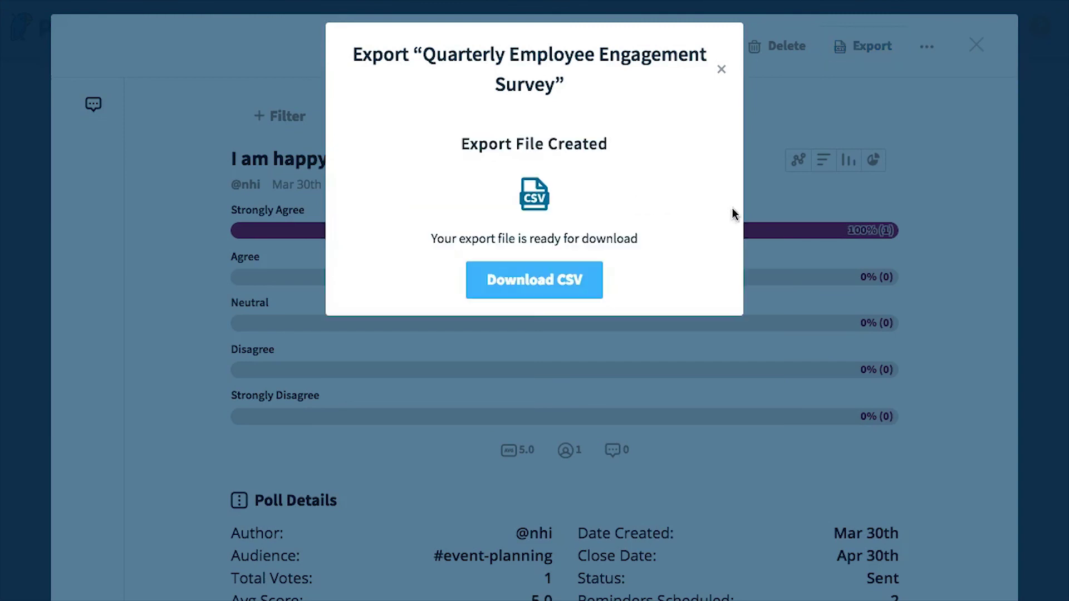
{"action": "left_click", "coordinate": [547, 280]}
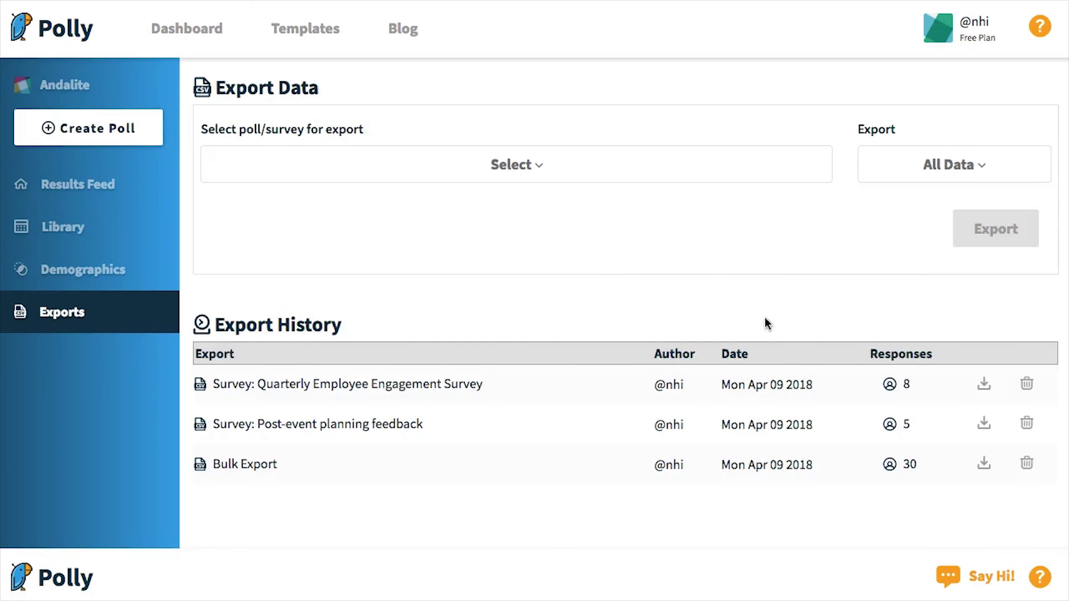
{"action": "left_click_drag", "start_coordinate": [213, 388], "coordinate": [496, 396]}
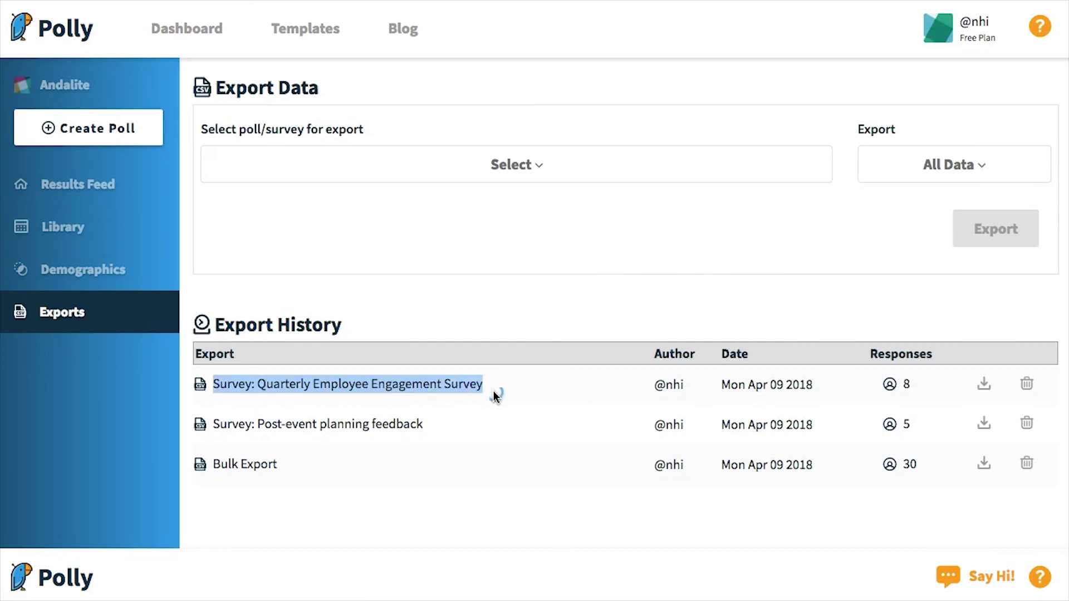
{"action": "left_click", "coordinate": [493, 392]}
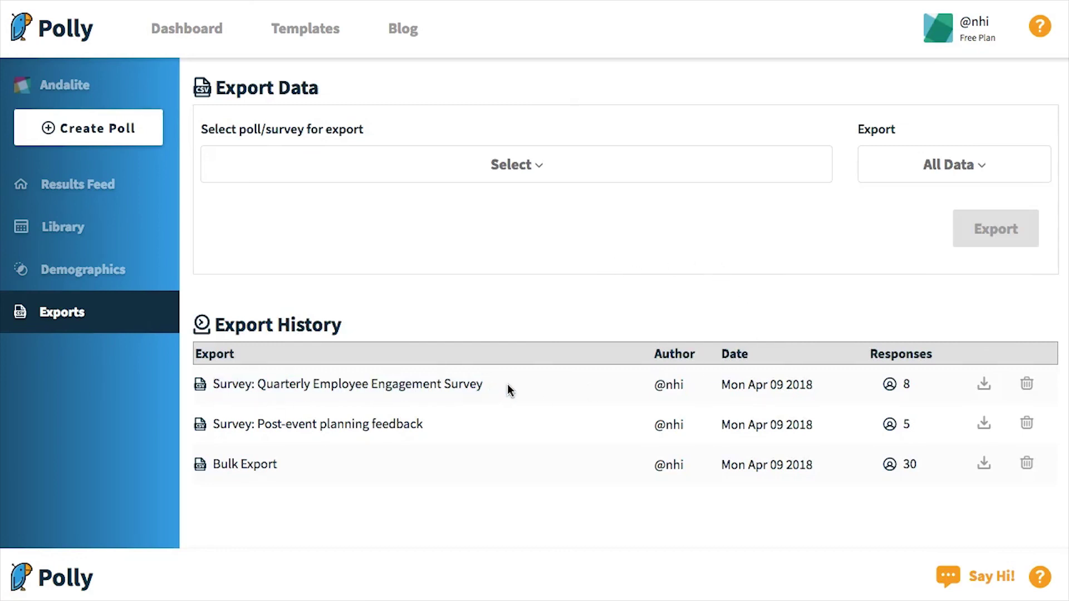